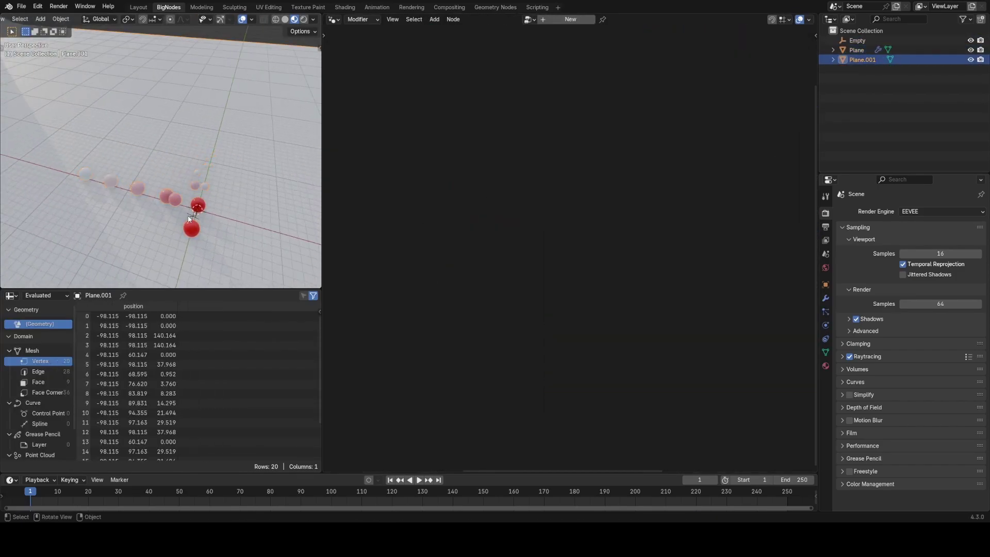
pyautogui.moveTo(196, 170); pyautogui.dragTo(222, 178, button='middle')
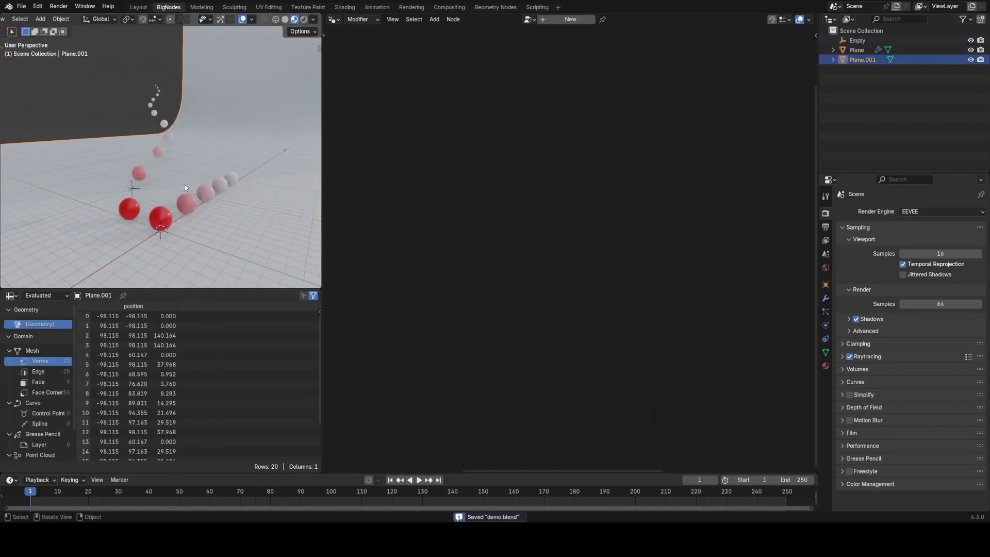
pyautogui.moveTo(186, 142); pyautogui.dragTo(220, 184, button='middle')
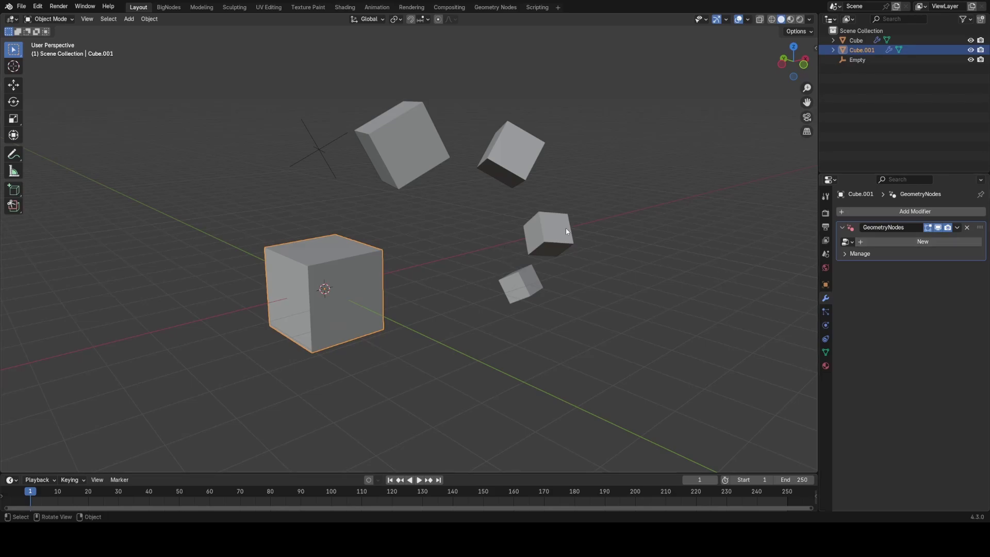
# Create a new geometry node tree for Cube.001's GeometryNodes modifier
pyautogui.click(884, 242)
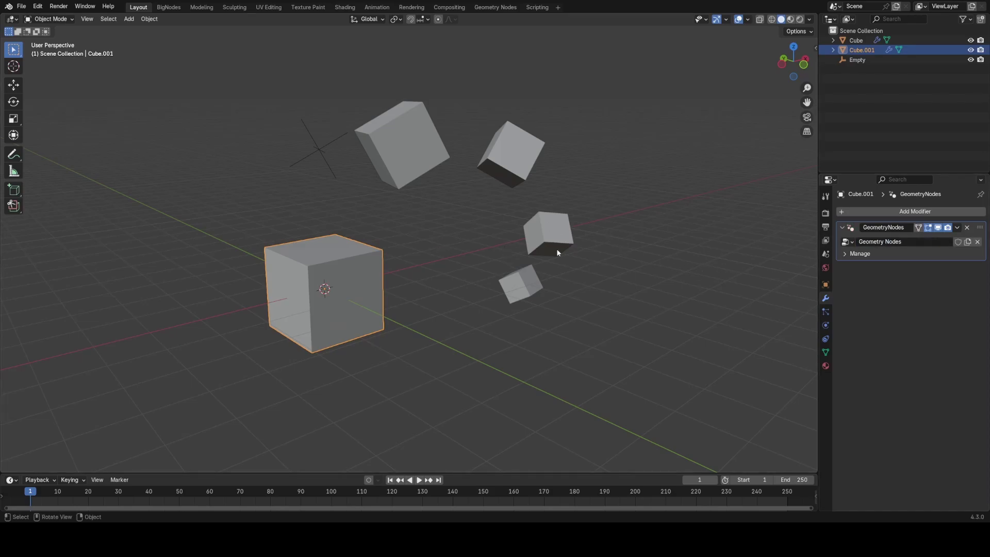
# Try moving the arrayed Cube object freely to preview how its array copies react
pyautogui.click(415, 177)
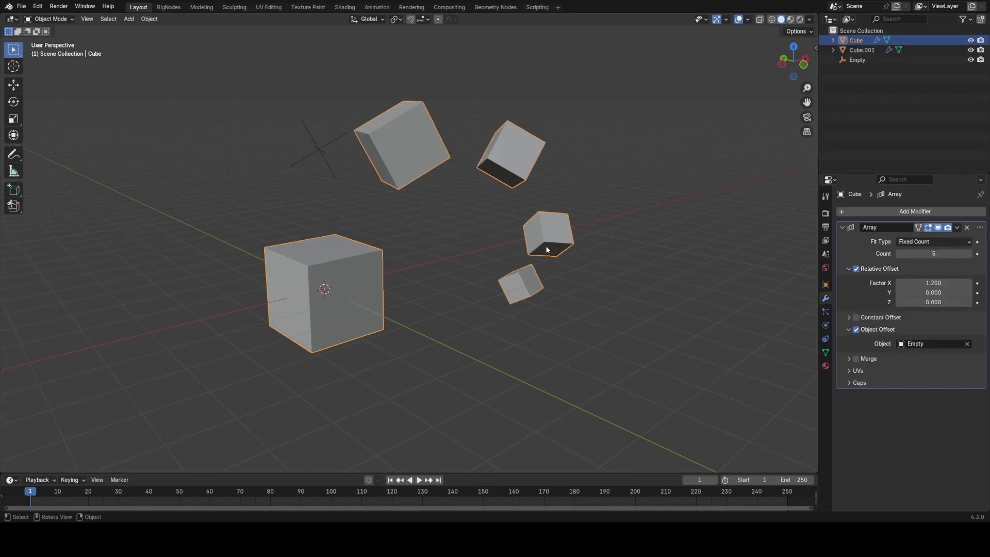
pyautogui.press('g')
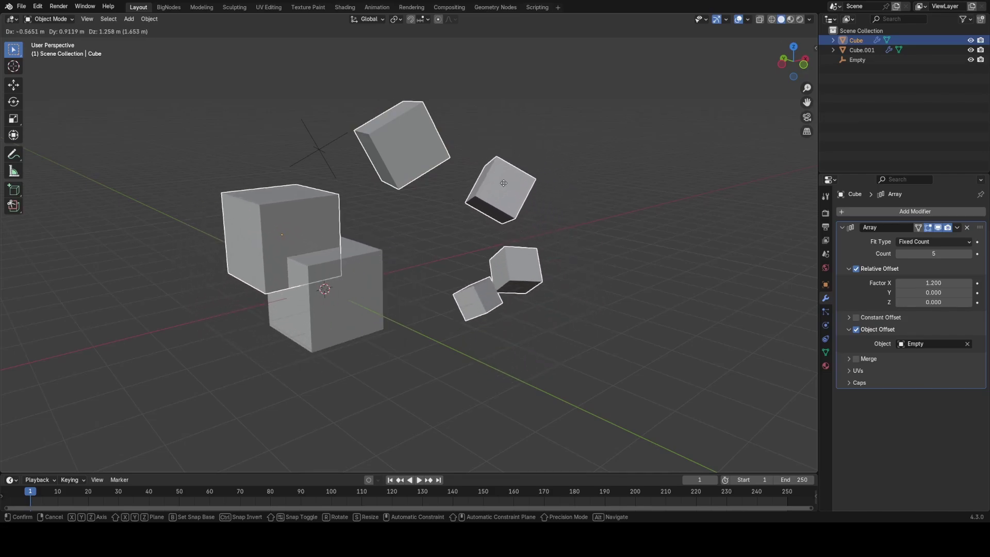
pyautogui.rightClick(525, 229)
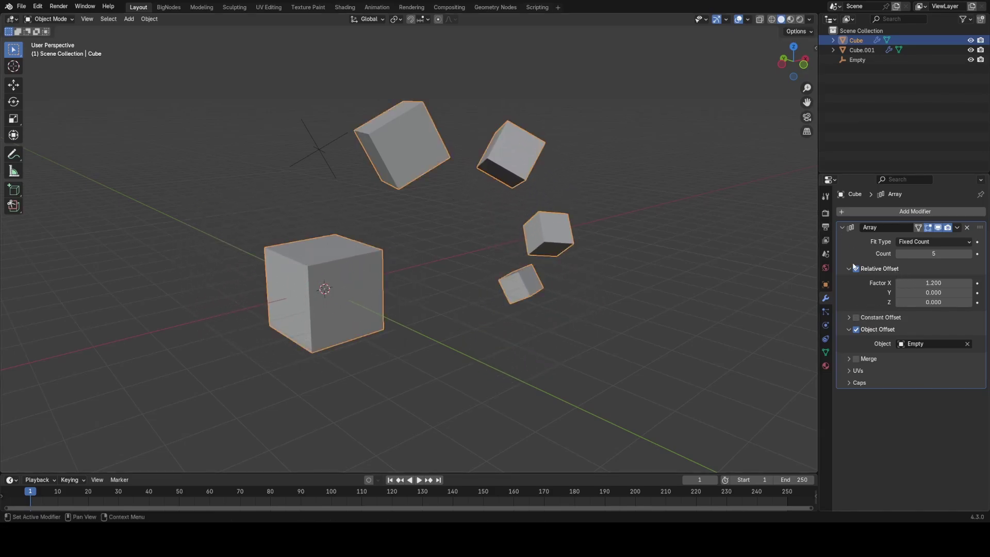
# Try rotating and scaling the Empty that drives the array's object offset
pyautogui.click(321, 150)
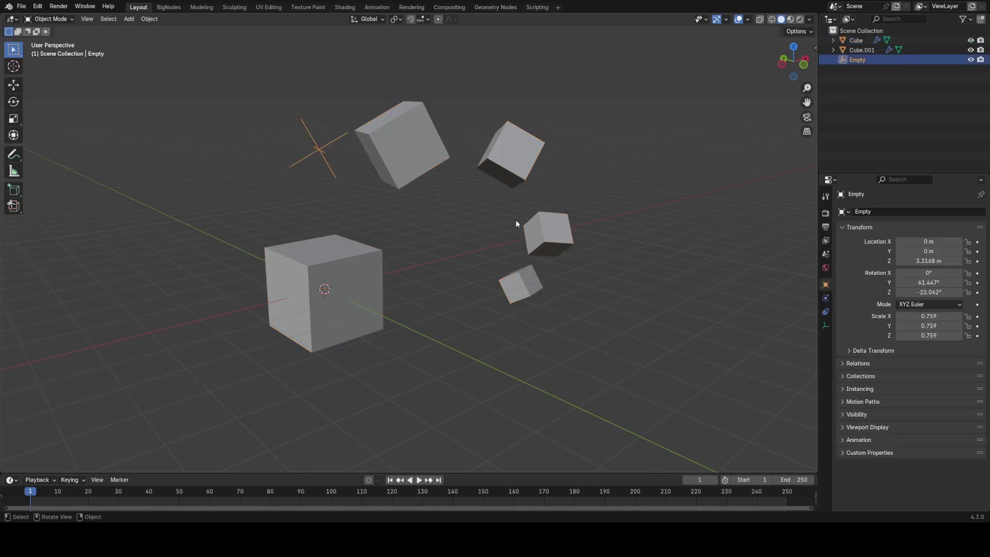
pyautogui.scroll(2, 453, 206)
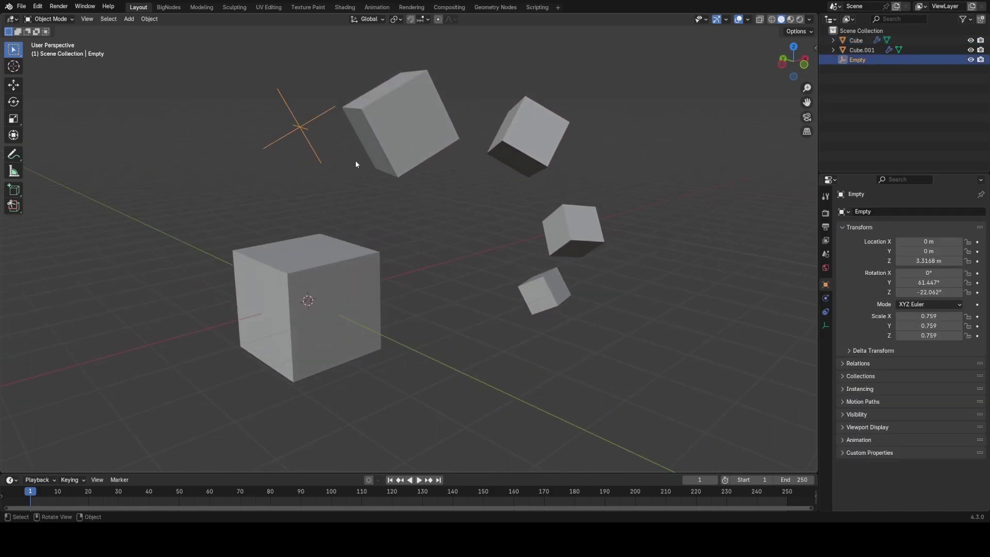
pyautogui.press('r')
pyautogui.press('r')
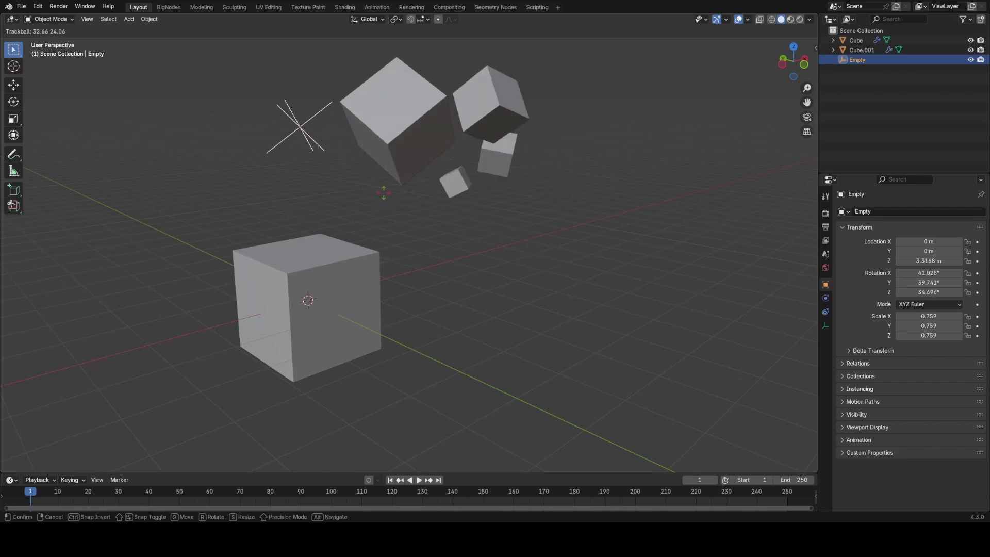
pyautogui.press('s')
pyautogui.click(444, 221)
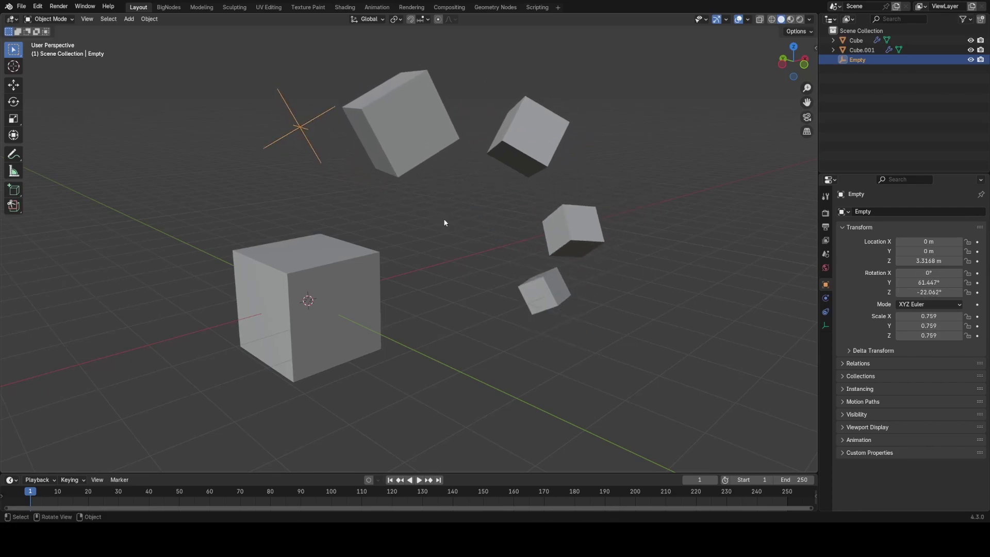
pyautogui.moveTo(445, 221); pyautogui.dragTo(413, 231, button='middle')
pyautogui.click(398, 158)
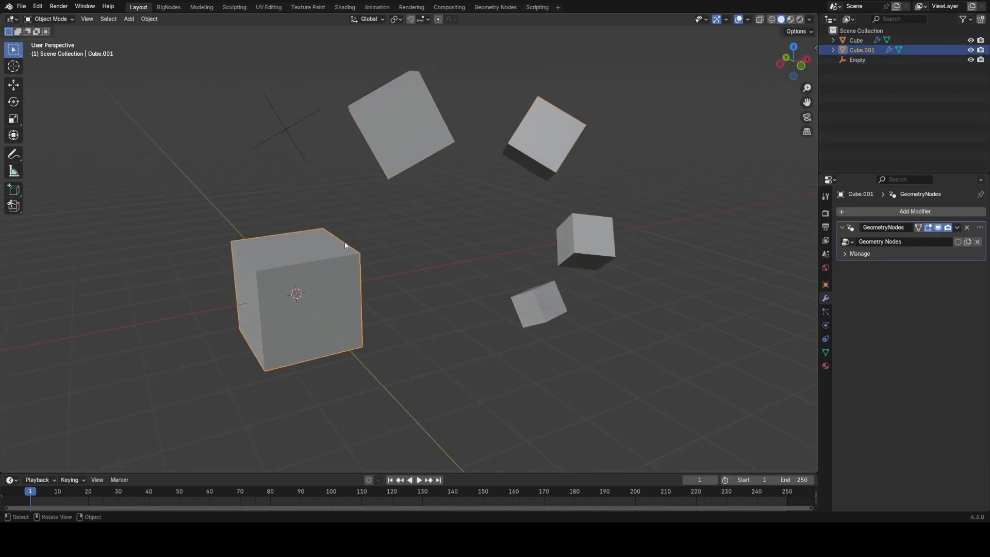
pyautogui.click(347, 257)
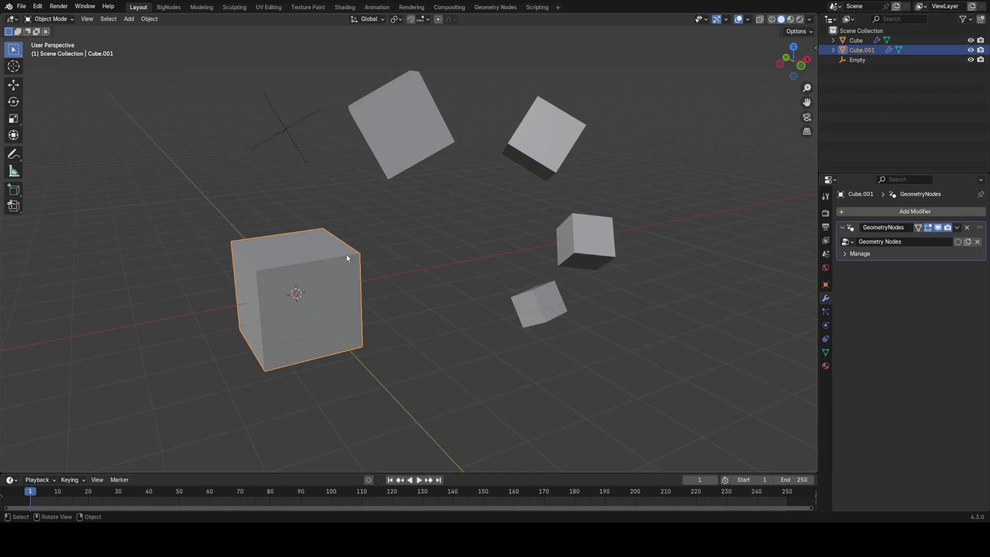
pyautogui.click(295, 137)
pyautogui.press('r')
pyautogui.press('Escape')
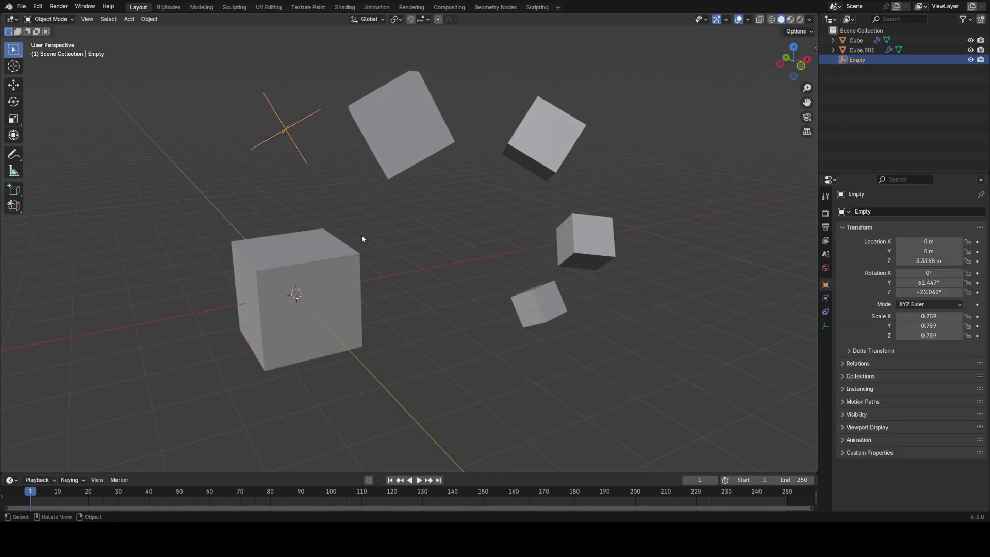
# Select Cube.001 and switch to the BigNodes workspace with its geometry node tree
pyautogui.click(353, 260)
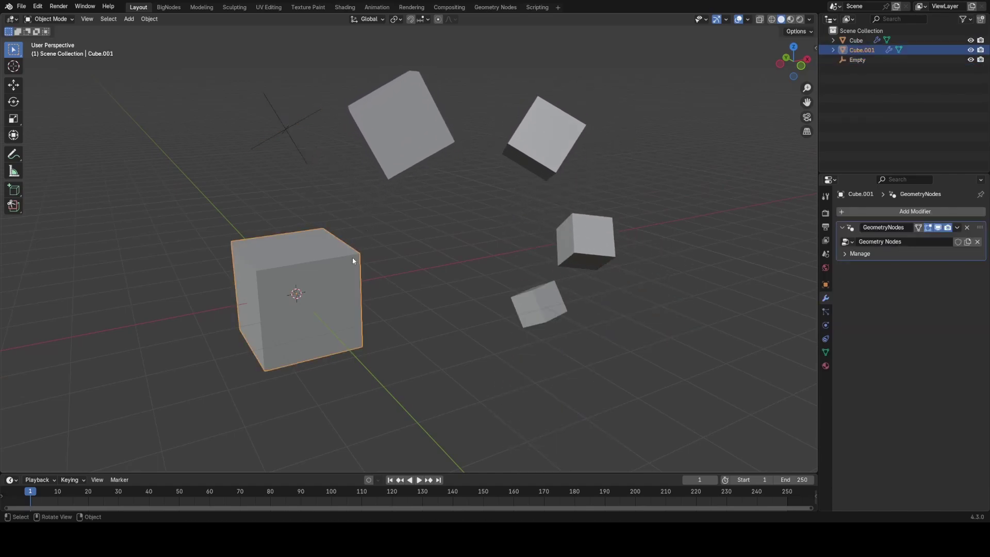
pyautogui.click(169, 10)
pyautogui.moveTo(390, 232); pyautogui.dragTo(438, 171, button='middle')
pyautogui.moveTo(155, 144); pyautogui.dragTo(257, 148, button='middle')
pyautogui.scroll(3, 257, 149)
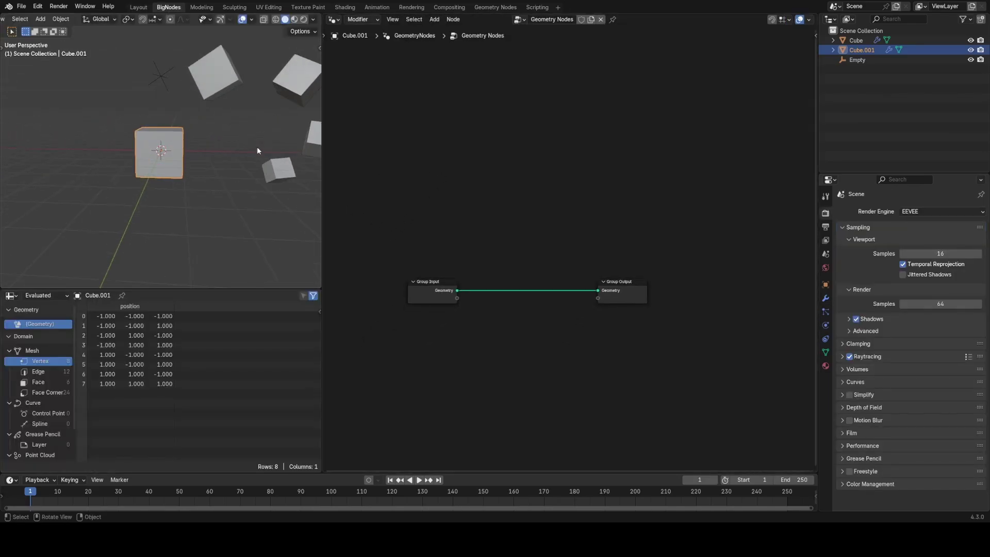
# Spread the Group Input and Group Output nodes farther apart by scaling their layout
pyautogui.scroll(-2, 451, 212)
pyautogui.moveTo(426, 224); pyautogui.dragTo(575, 309)
pyautogui.press('s')
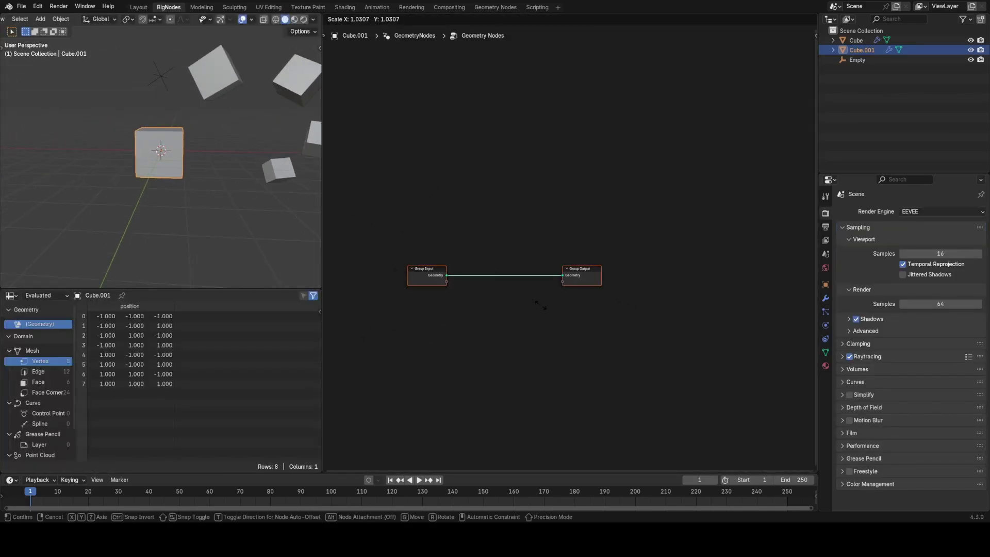
pyautogui.click(613, 305)
pyautogui.moveTo(554, 296); pyautogui.dragTo(604, 256, button='middle')
pyautogui.scroll(1, 571, 251)
pyautogui.click(538, 254)
# Add a Points node above the link between Group Input and Group Output
pyautogui.hotkey('shift', 'a')
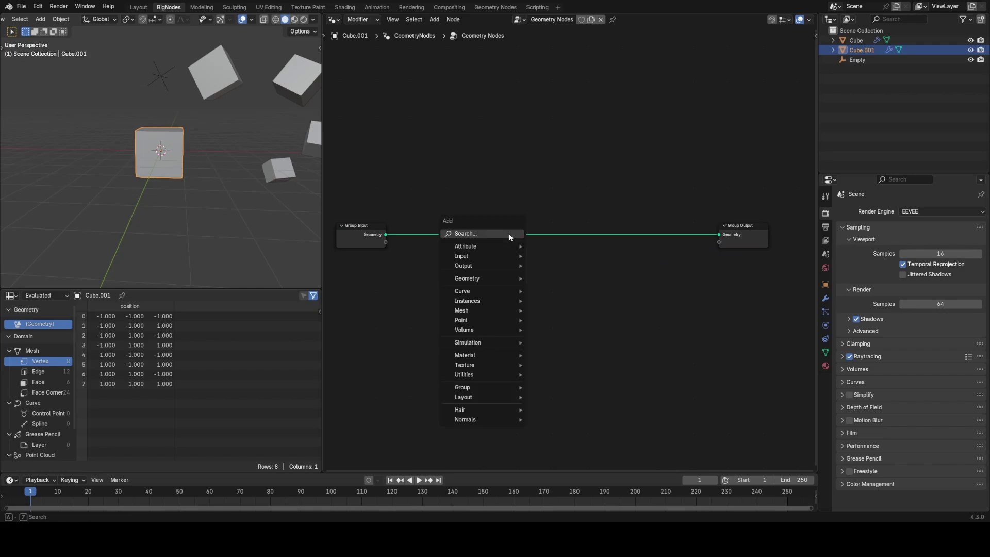
pyautogui.click(510, 236)
pyautogui.write('points')
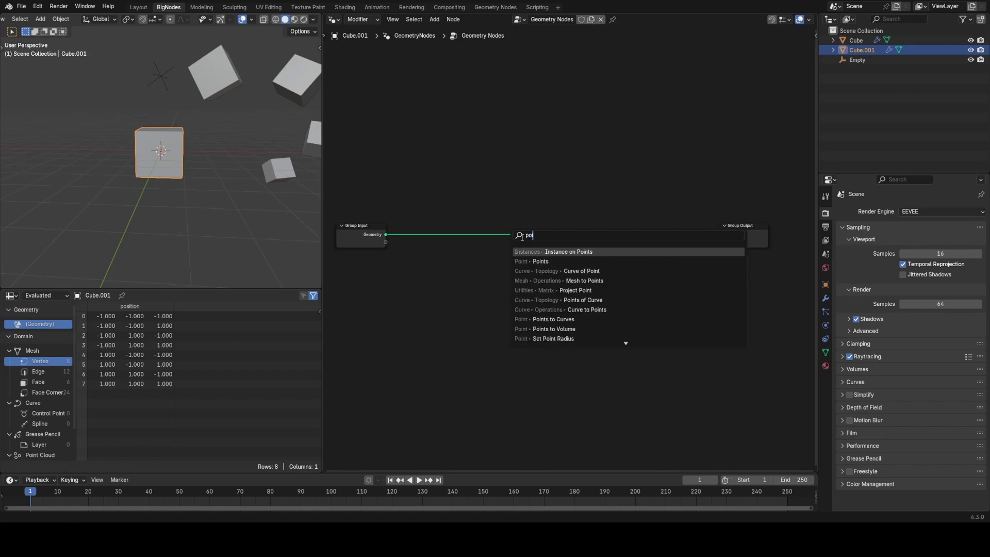
pyautogui.press('Return')
pyautogui.click(527, 209)
# Set the Points node's count to 6
pyautogui.scroll(2, 526, 209)
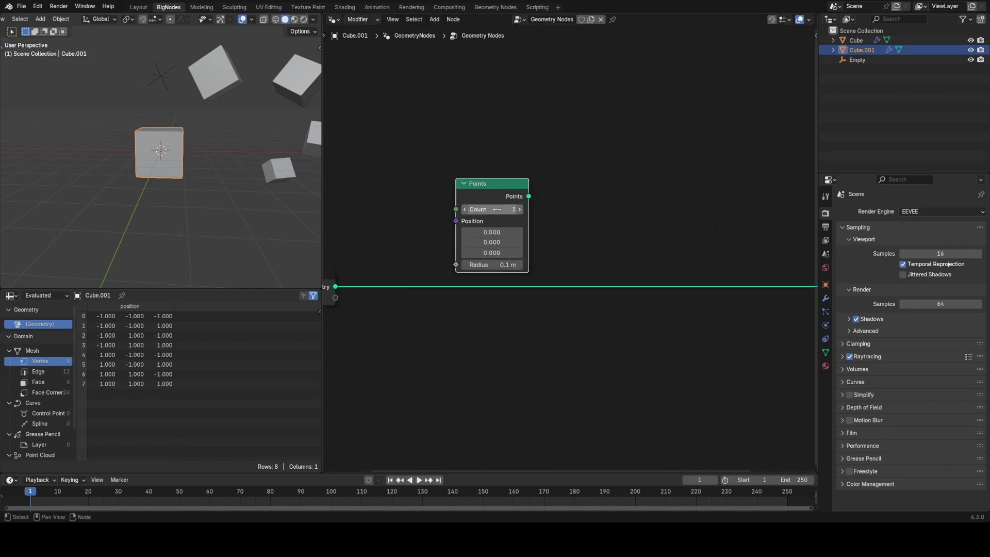
pyautogui.click(522, 210)
pyautogui.click(522, 211)
pyautogui.click(521, 211)
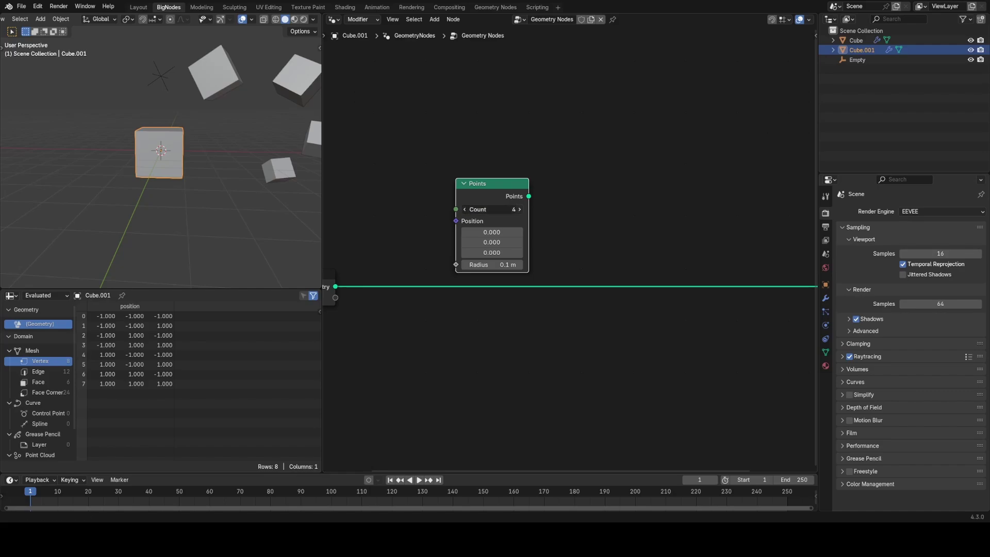
pyautogui.click(522, 211)
pyautogui.scroll(-1, 506, 221)
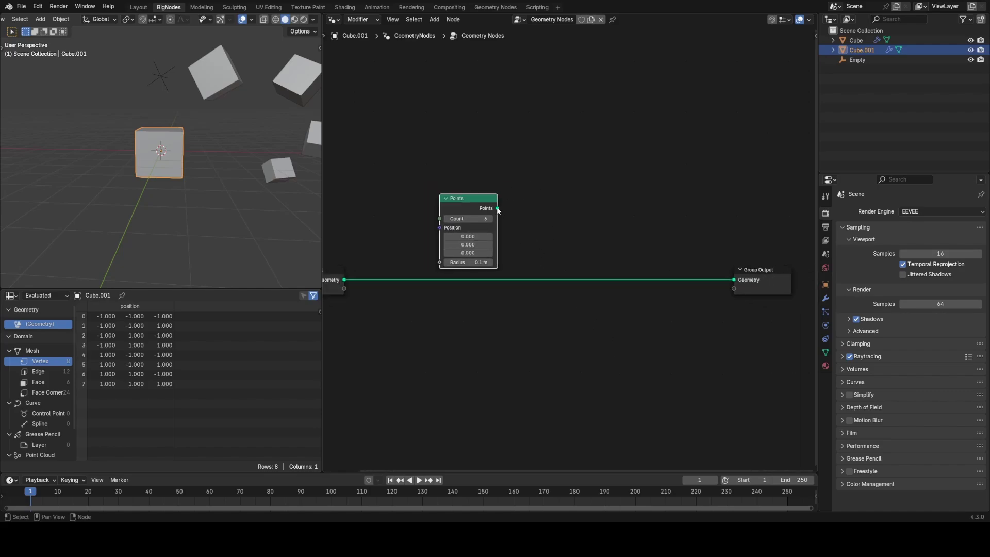
pyautogui.moveTo(498, 209); pyautogui.dragTo(520, 212)
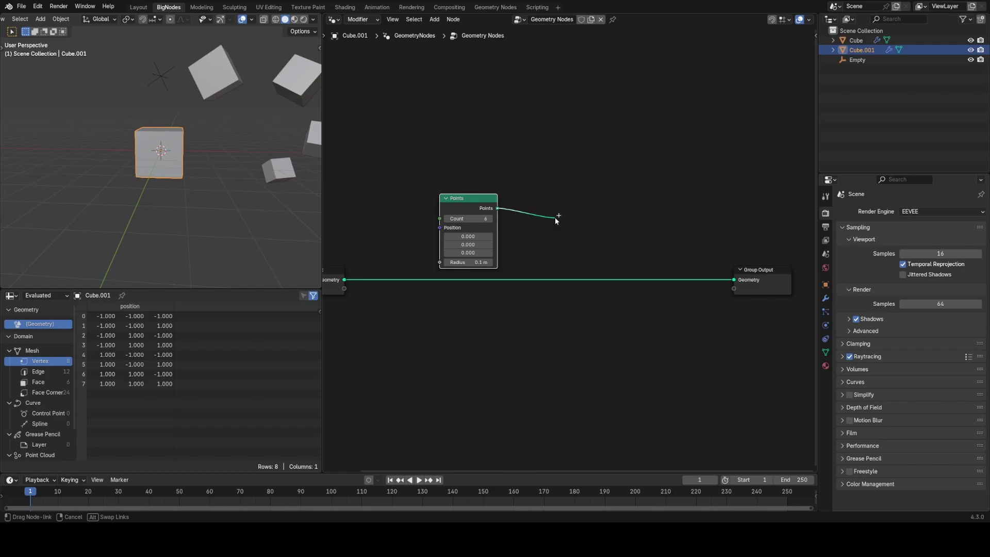
pyautogui.moveTo(555, 217); pyautogui.dragTo(555, 218)
pyautogui.write('for e')
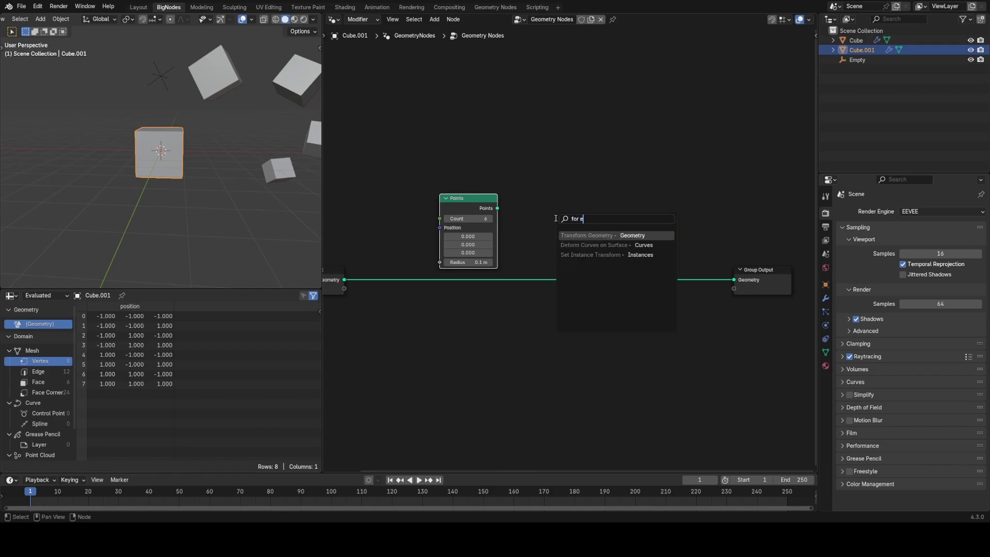
pyautogui.write('a')
pyautogui.press('Escape')
# Add a For Each Element zone beside the Points node
pyautogui.hotkey('shift', 'a')
pyautogui.click(555, 218)
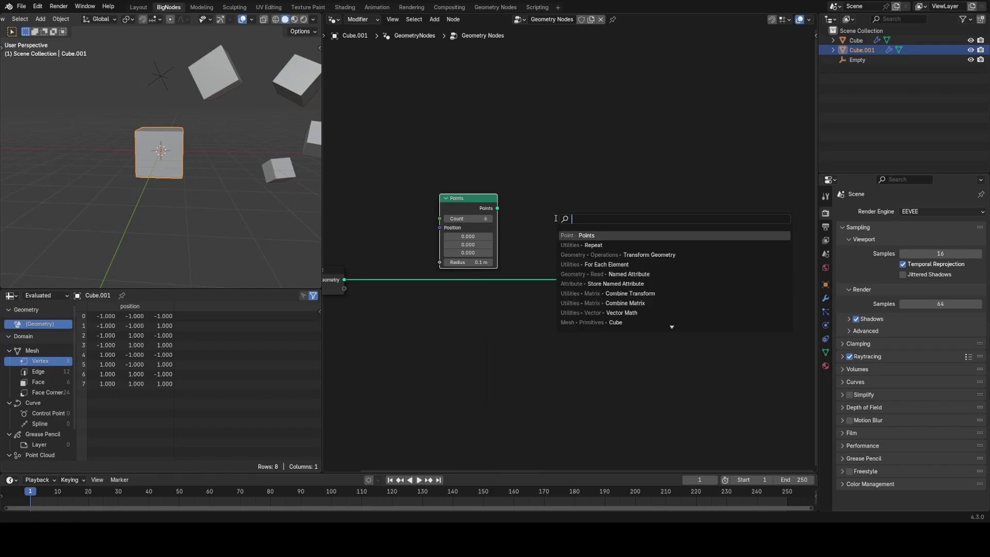
pyautogui.write('for')
pyautogui.press('Return')
pyautogui.click(578, 186)
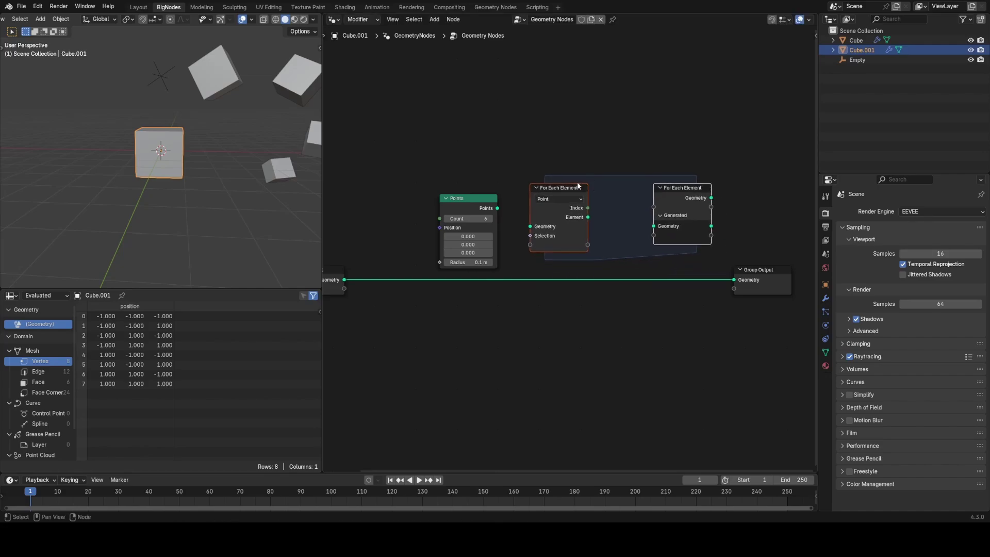
# Connect the Points output to the For Each Element zone's Geometry input and shift these nodes away from Group Output
pyautogui.moveTo(499, 209); pyautogui.dragTo(534, 226)
pyautogui.moveTo(439, 156); pyautogui.dragTo(667, 247)
pyautogui.press('g')
pyautogui.click(613, 243)
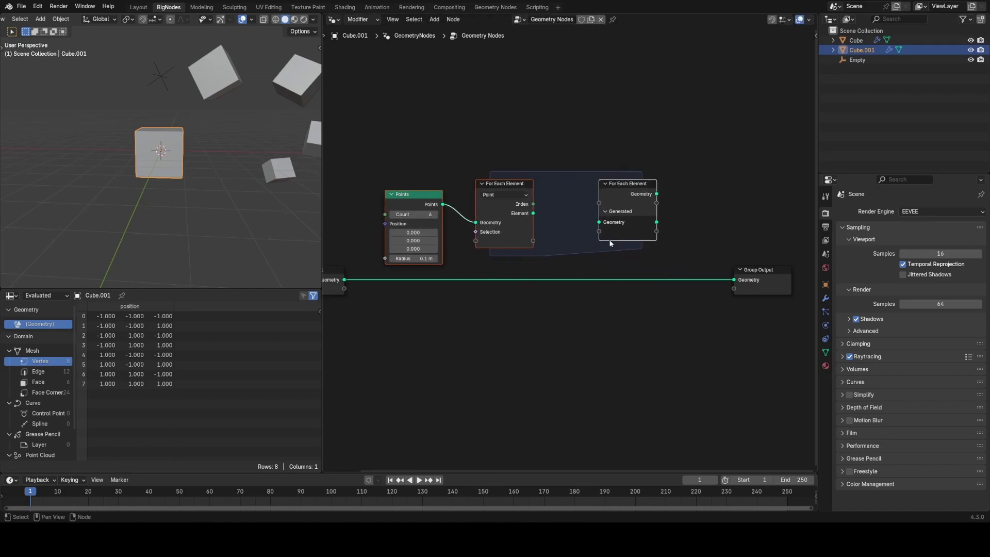
pyautogui.click(634, 272)
# Link the zone's Generated Geometry output to the Group Output's Geometry and bring the Group Output level with the zone
pyautogui.moveTo(636, 274); pyautogui.dragTo(564, 264, button='middle')
pyautogui.scroll(2, 564, 263)
pyautogui.moveTo(590, 204); pyautogui.dragTo(580, 253)
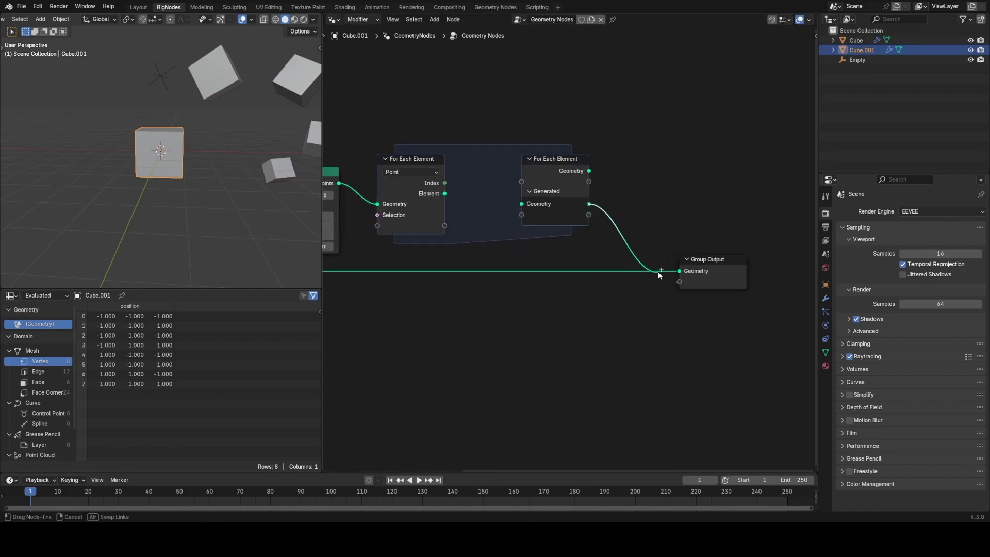
pyautogui.moveTo(658, 275); pyautogui.dragTo(712, 201)
pyautogui.moveTo(527, 205); pyautogui.dragTo(620, 212, button='middle')
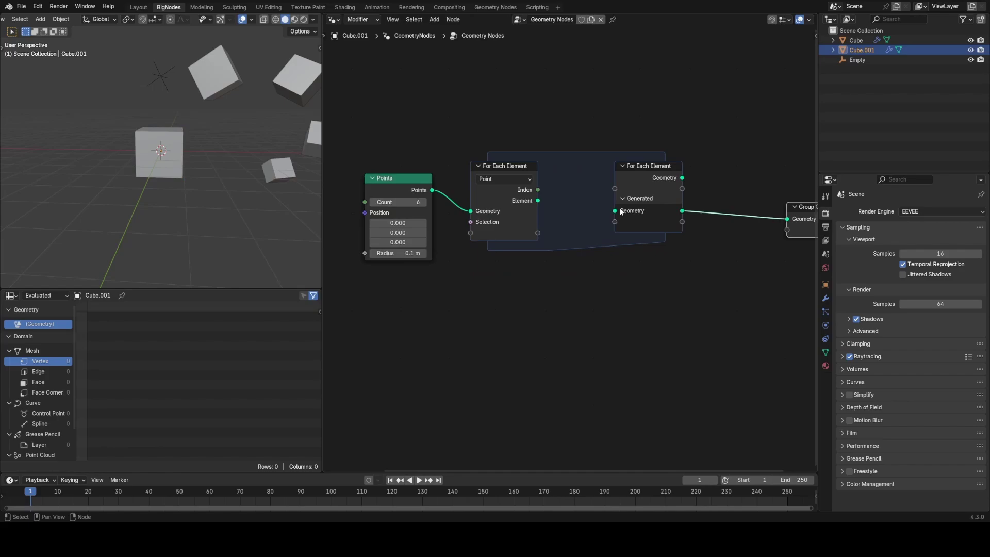
# Widen the For Each Element zone by moving the Points node and the zone's input node away from its output node
pyautogui.click(537, 203)
pyautogui.moveTo(430, 145); pyautogui.dragTo(572, 265)
pyautogui.press('g')
pyautogui.click(453, 261)
pyautogui.moveTo(430, 261); pyautogui.dragTo(511, 262, button='middle')
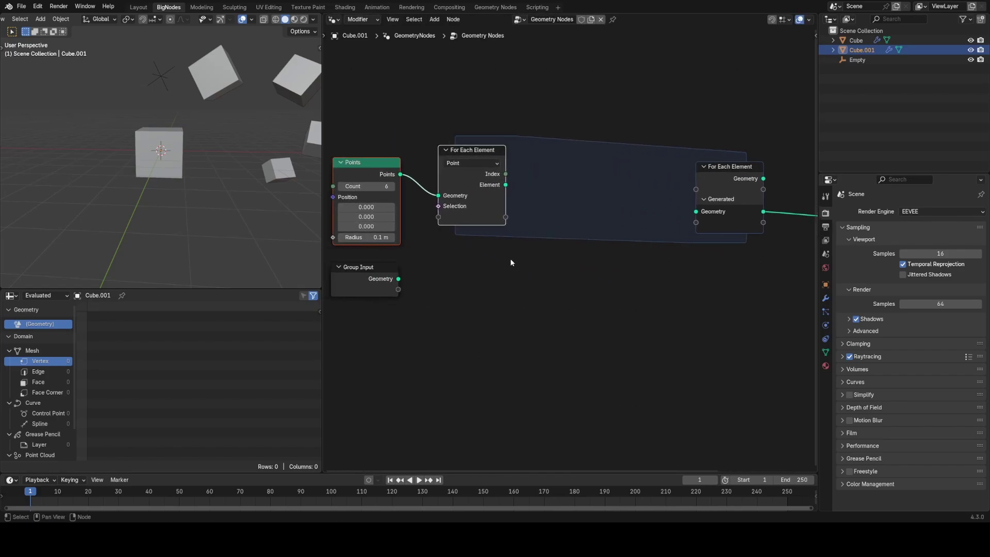
# Place the Group Input below the For Each Element zone and link its Geometry to the zone's Generated Geometry input
pyautogui.moveTo(363, 267); pyautogui.dragTo(704, 220)
pyautogui.moveTo(493, 301); pyautogui.dragTo(495, 320)
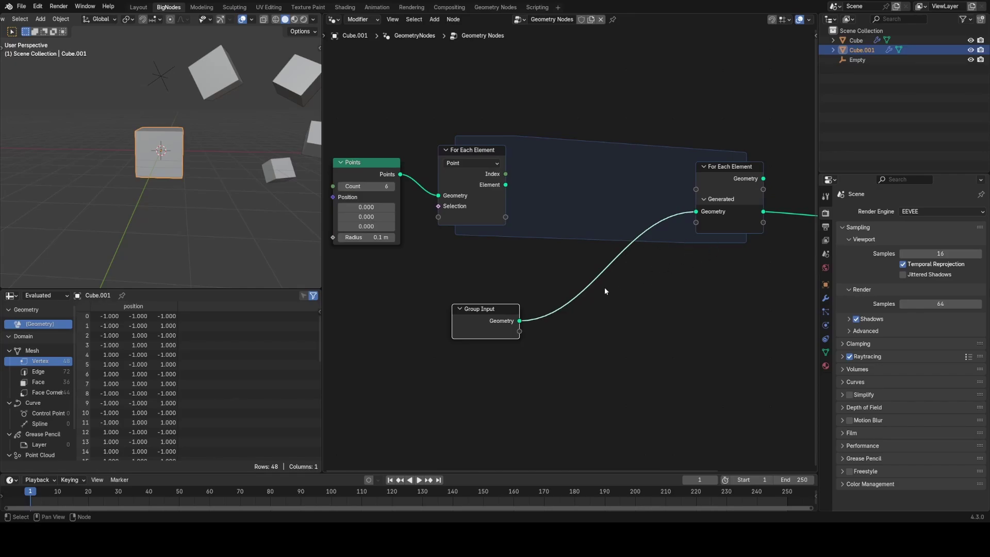
pyautogui.moveTo(605, 288); pyautogui.dragTo(555, 272, button='middle')
pyautogui.moveTo(446, 294); pyautogui.dragTo(431, 296)
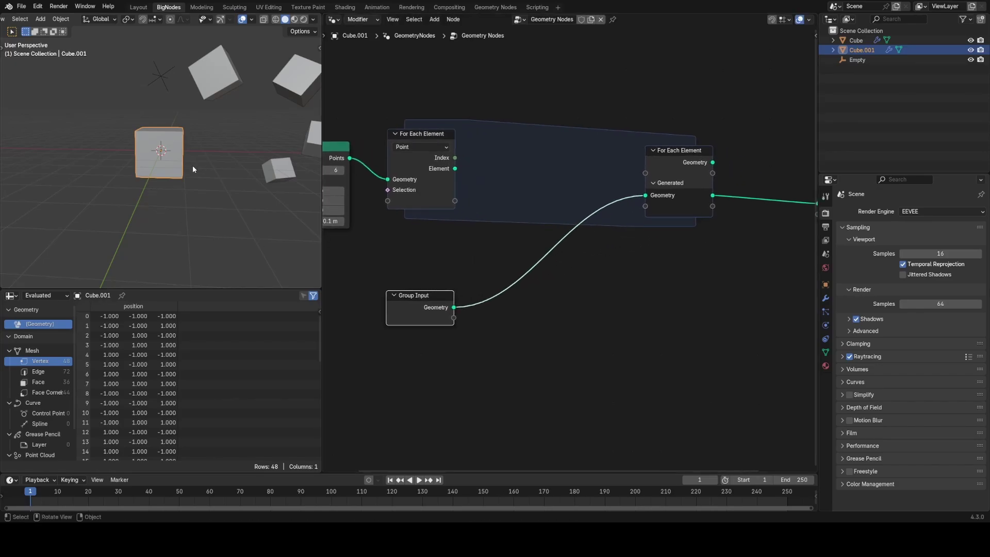
# Insert a Transform Geometry node into the link between Group Input and the zone's Generated Geometry input
pyautogui.moveTo(193, 167); pyautogui.dragTo(203, 172, button='middle')
pyautogui.scroll(2, 203, 171)
pyautogui.keyDown('shift'); pyautogui.moveTo(224, 124); pyautogui.dragTo(197, 162, button='middle'); pyautogui.keyUp('shift')
pyautogui.scroll(-1, 197, 163)
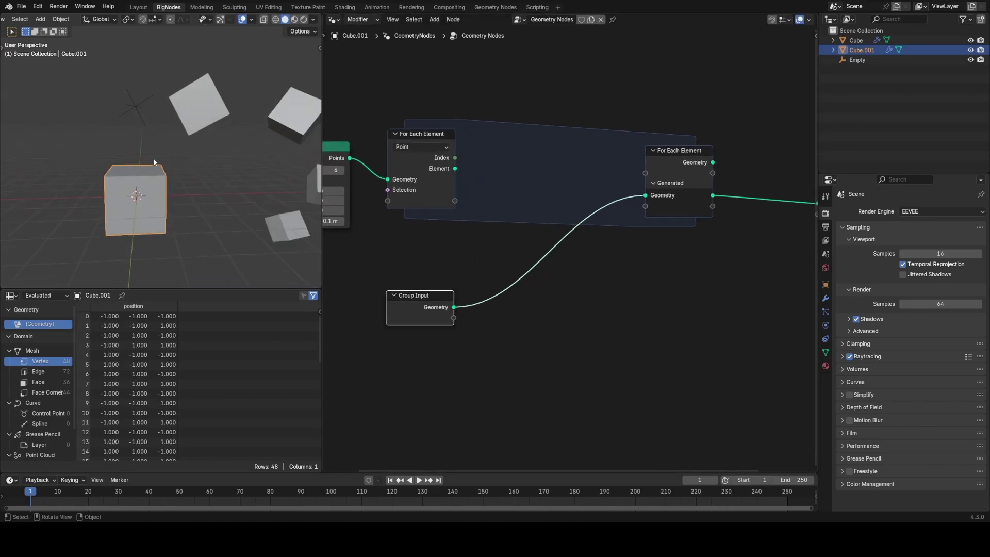
pyautogui.moveTo(473, 244); pyautogui.dragTo(509, 219, button='middle')
pyautogui.scroll(1, 509, 218)
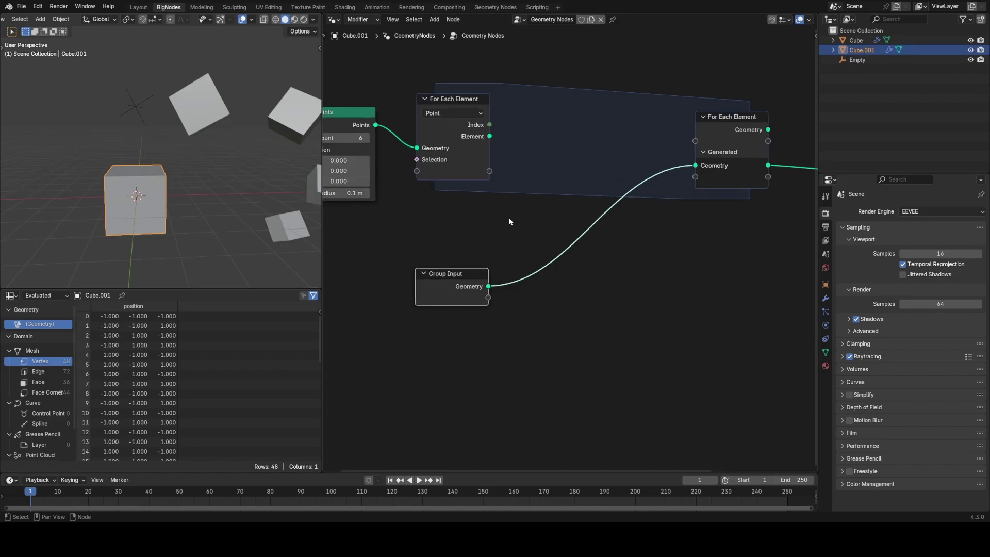
pyautogui.moveTo(249, 213); pyautogui.dragTo(206, 173, button='middle')
pyautogui.hotkey('shift', 'a')
pyautogui.write('tr')
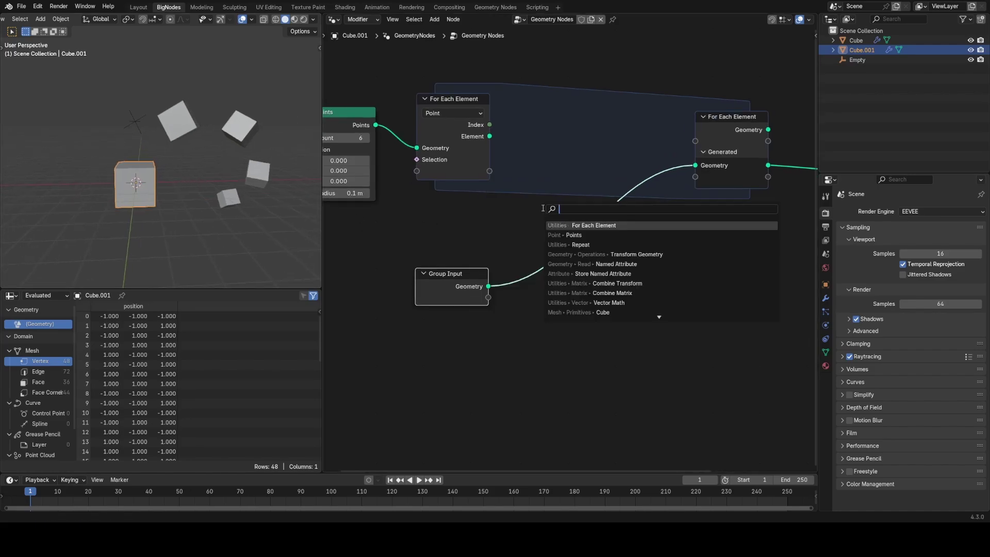
pyautogui.write('a')
pyautogui.press('Return')
pyautogui.click(570, 210)
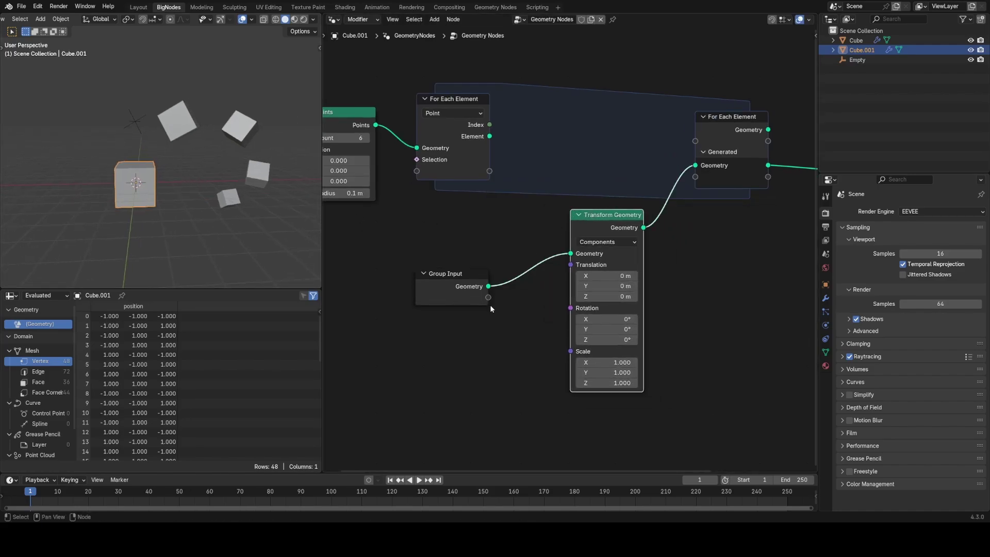
# Bring the Empty into the node tree as an Object Info node placed below the Group Input
pyautogui.moveTo(491, 305); pyautogui.dragTo(601, 236, button='middle')
pyautogui.scroll(-1, 600, 236)
pyautogui.moveTo(856, 60); pyautogui.dragTo(411, 217)
pyautogui.click(524, 259)
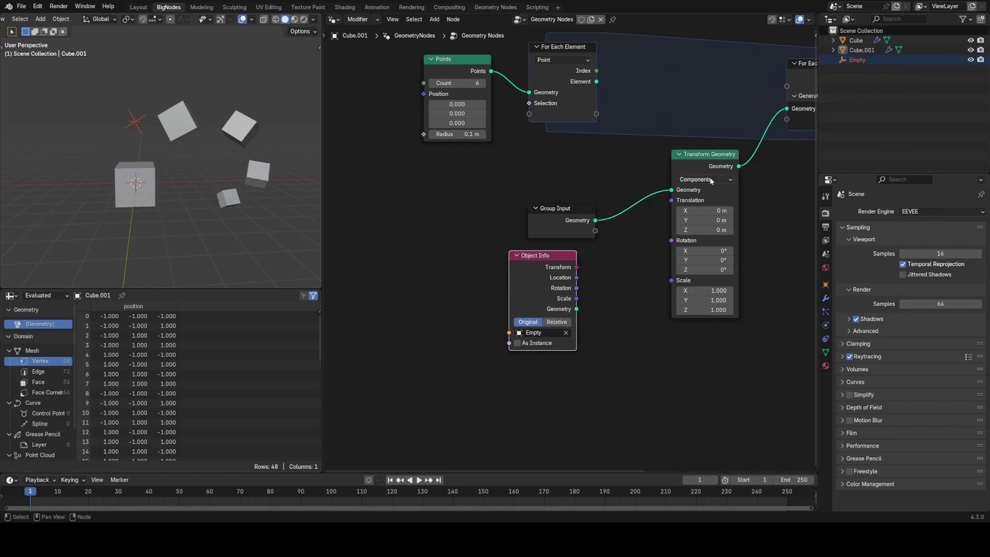
# Switch Transform Geometry to Matrix mode driven by the Object Info's Transform output, and hide the Object Info's unused sockets
pyautogui.click(709, 180)
pyautogui.click(698, 213)
pyautogui.scroll(2, 697, 214)
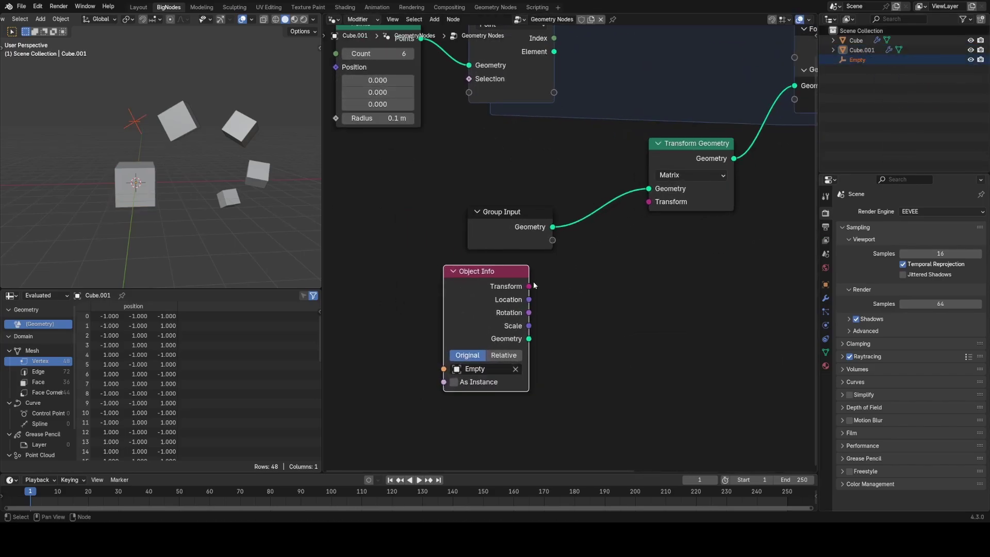
pyautogui.moveTo(529, 286); pyautogui.dragTo(648, 202)
pyautogui.moveTo(485, 289); pyautogui.dragTo(510, 286)
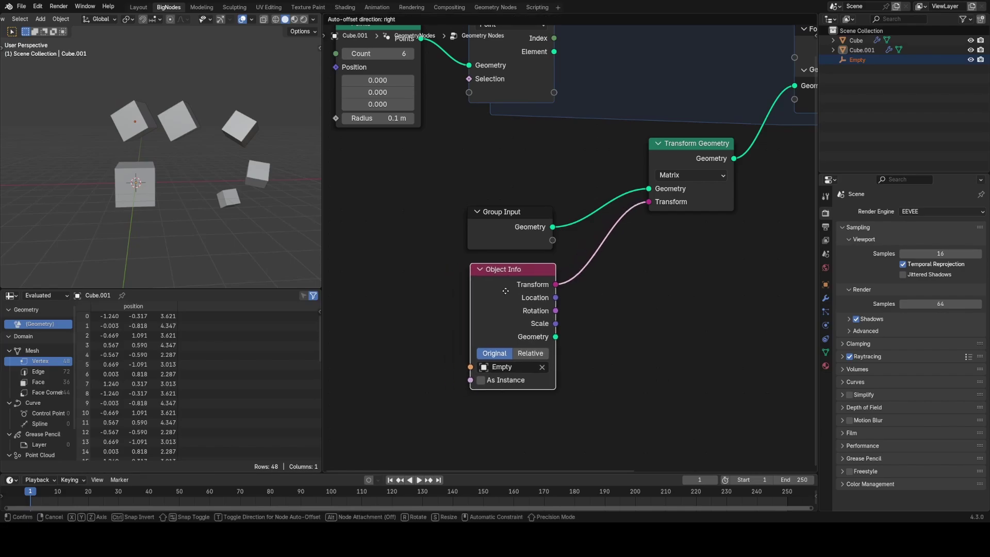
pyautogui.hotkey('ctrl', 'h')
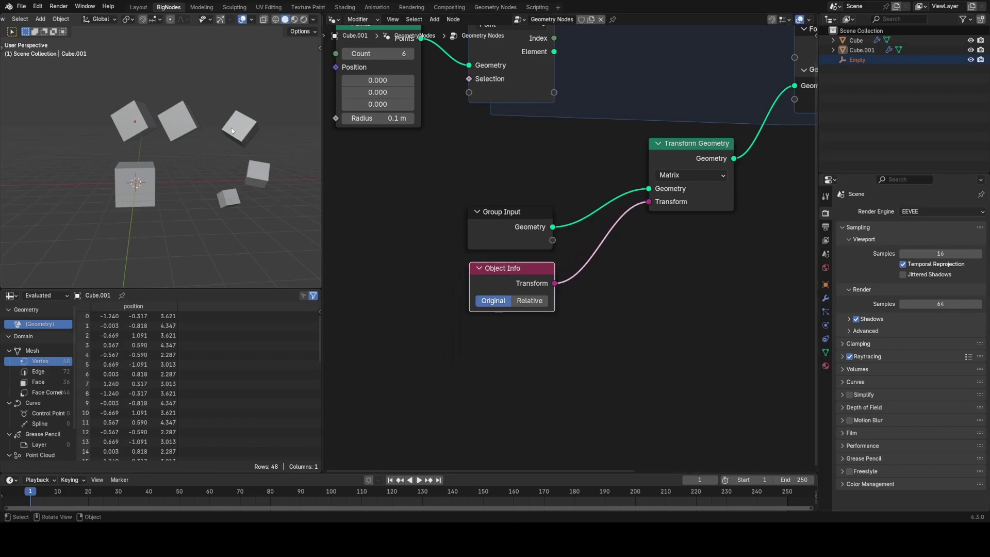
# Turn off Relative Offset in the Cube's Array modifier so only Object Offset is active
pyautogui.click(194, 113)
pyautogui.click(825, 298)
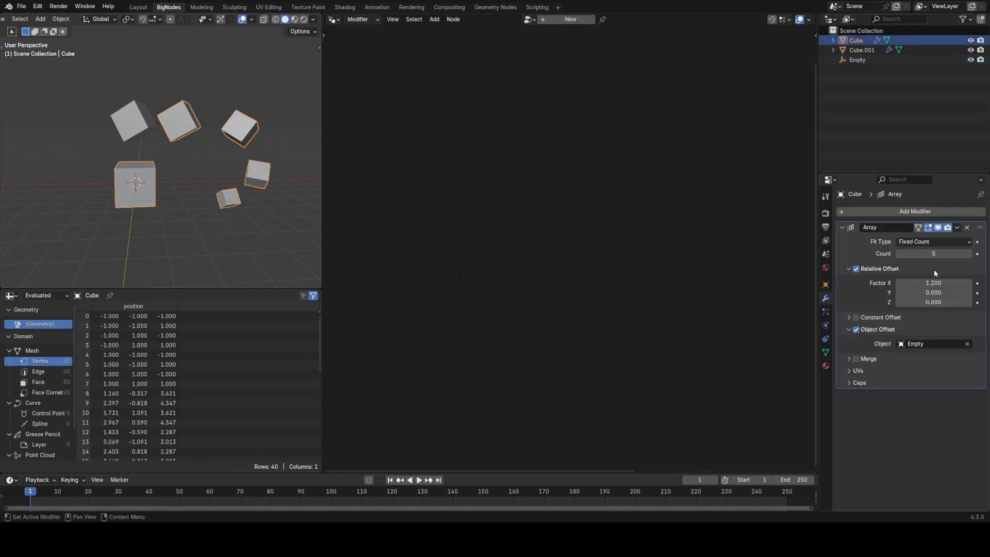
pyautogui.click(857, 270)
pyautogui.click(165, 168)
pyautogui.click(155, 166)
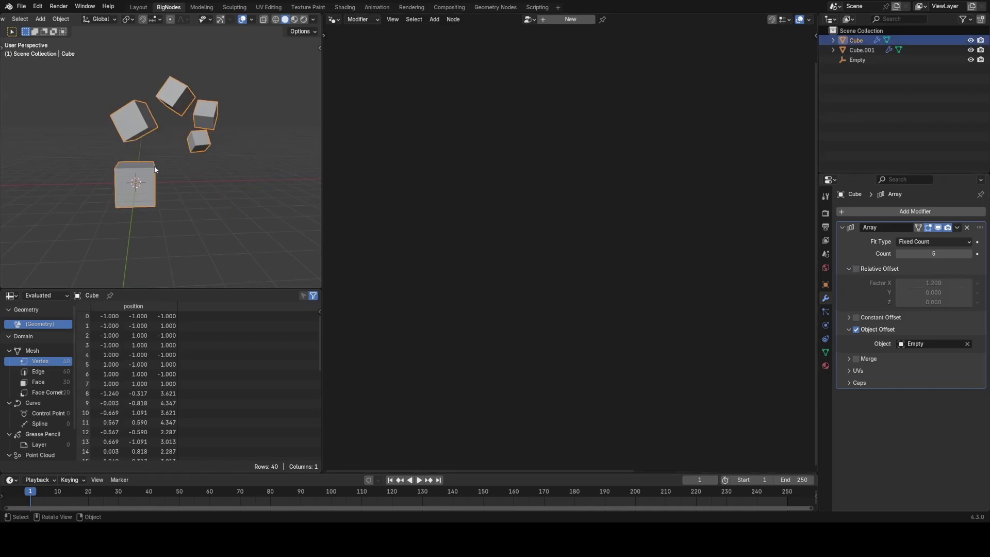
# Reselect Cube.001 to bring its geometry node tree back for editing
pyautogui.click(140, 134)
pyautogui.click(140, 133)
pyautogui.click(140, 133)
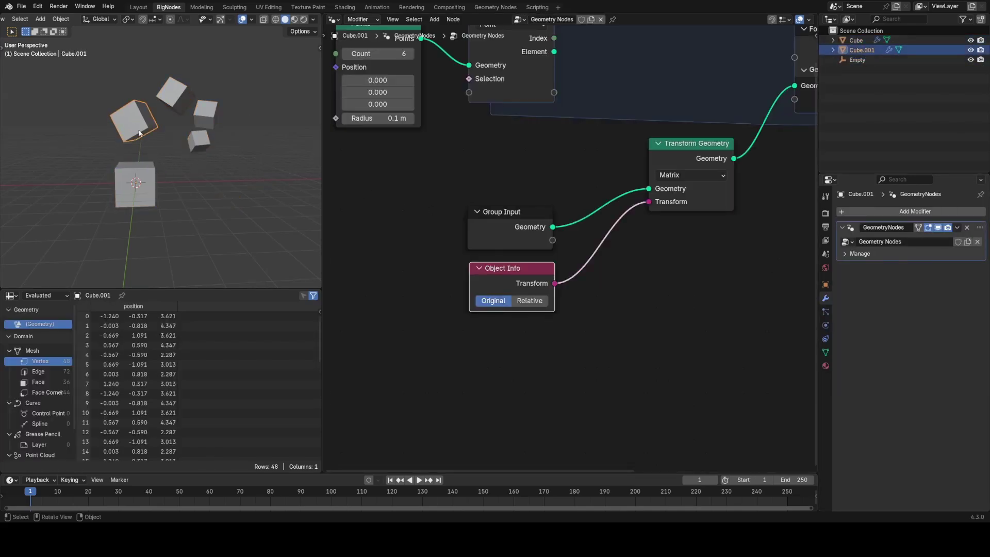
pyautogui.click(139, 133)
pyautogui.click(139, 133)
pyautogui.moveTo(140, 118); pyautogui.dragTo(169, 181, button='middle')
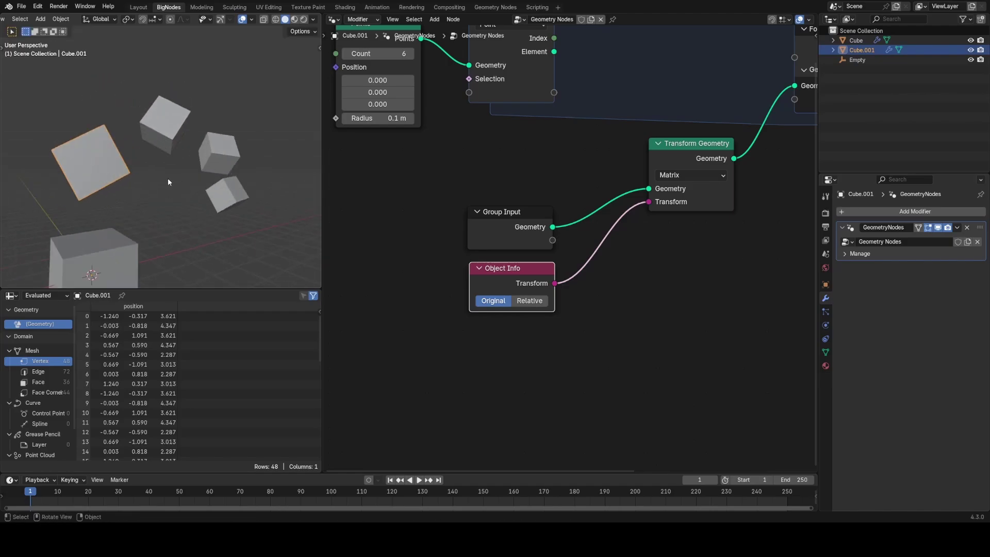
# Chain two duplicates of Transform Geometry after the original, feeding each one's Transform from Object Info
pyautogui.moveTo(662, 165); pyautogui.dragTo(487, 175, button='middle')
pyautogui.click(601, 179)
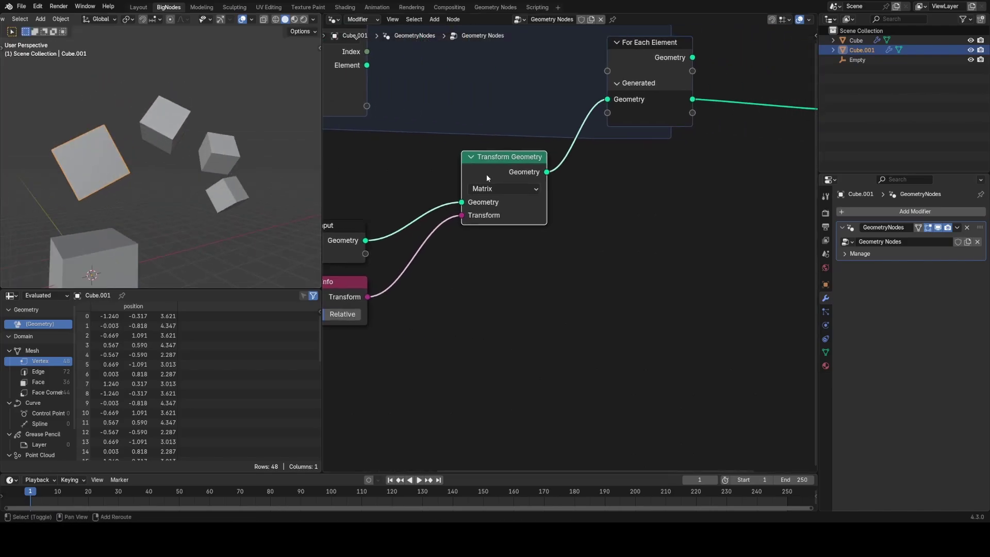
pyautogui.hotkey('shift', 'd')
pyautogui.click(602, 164)
pyautogui.moveTo(368, 297); pyautogui.dragTo(568, 211)
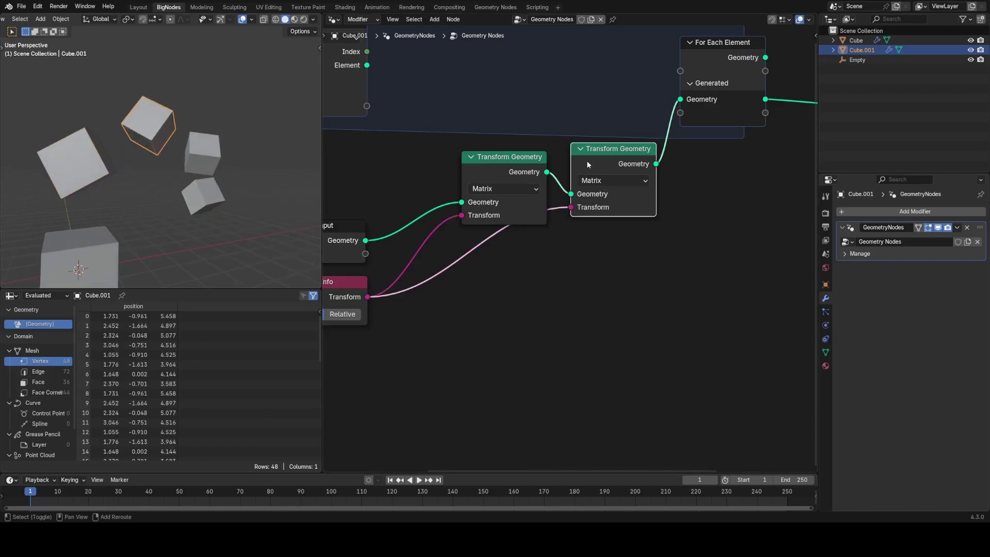
pyautogui.hotkey('shift', 'd')
pyautogui.click(693, 155)
pyautogui.moveTo(367, 297); pyautogui.dragTo(679, 204)
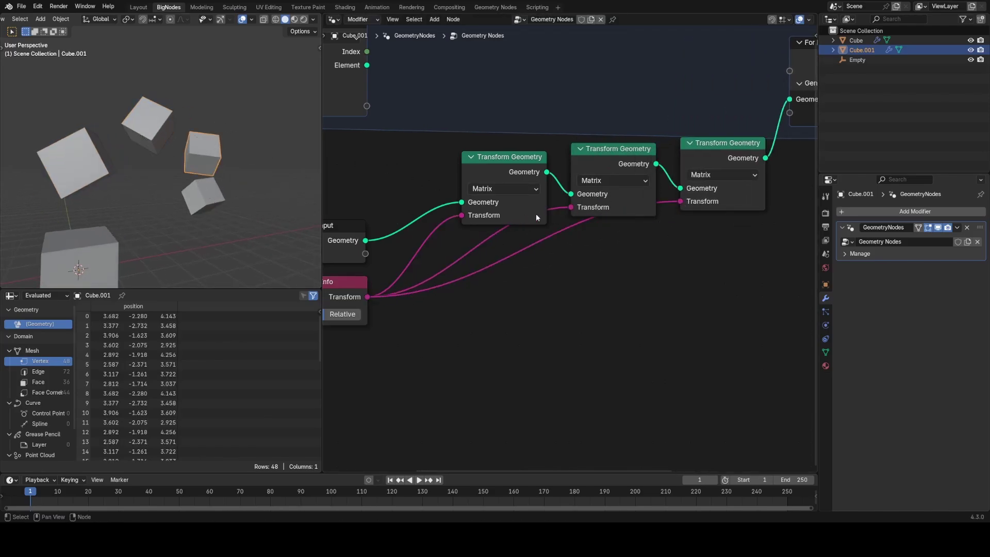
# Detach the two duplicated Transform Geometry nodes from the chain and delete them
pyautogui.keyDown('alt'); pyautogui.moveTo(704, 150); pyautogui.dragTo(624, 279); pyautogui.keyUp('alt')
pyautogui.keyDown('alt'); pyautogui.moveTo(606, 156); pyautogui.dragTo(532, 316); pyautogui.keyUp('alt')
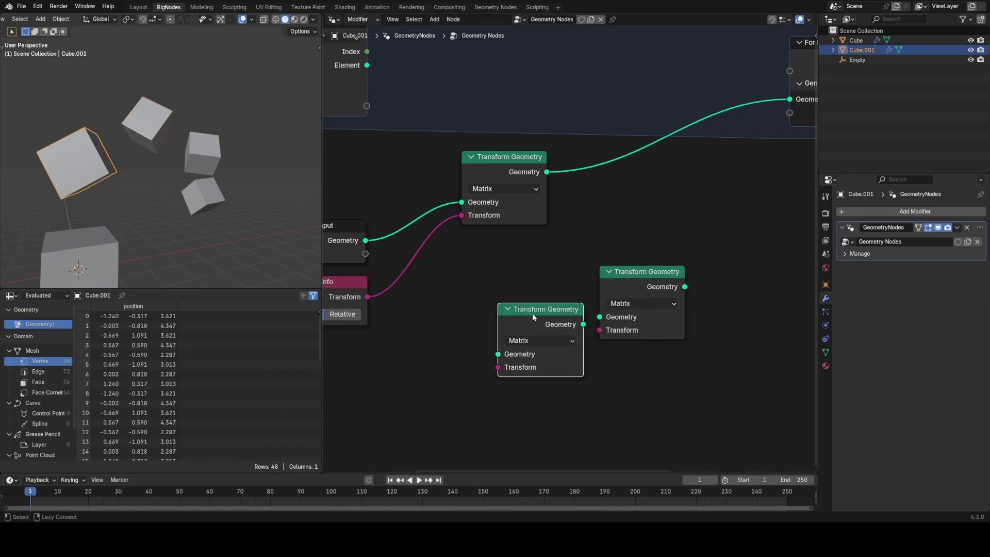
pyautogui.press('x')
pyautogui.moveTo(547, 269); pyautogui.dragTo(611, 295)
pyautogui.press('x')
# Move the remaining Transform Geometry node down, level with the Group Input and Object Info nodes
pyautogui.moveTo(489, 310); pyautogui.dragTo(586, 300, button='middle')
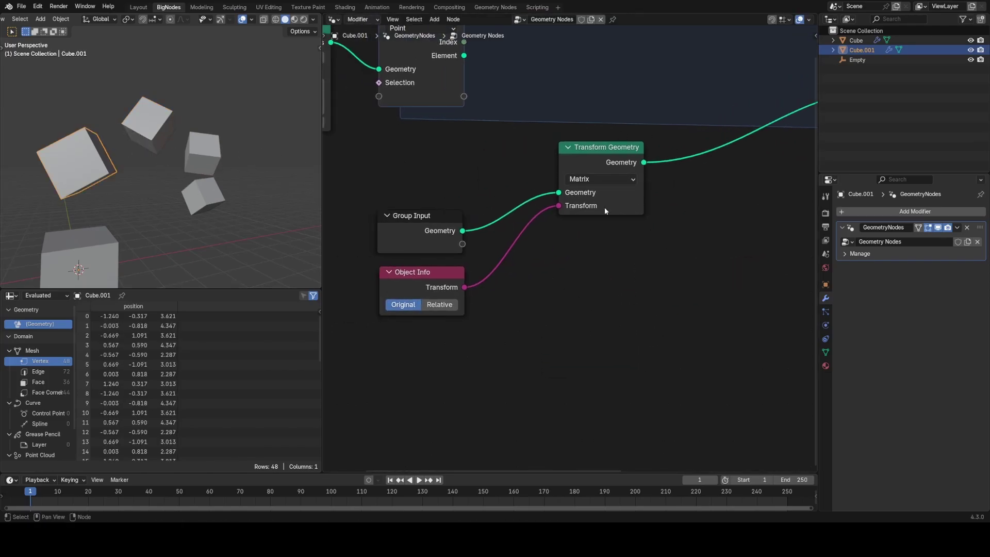
pyautogui.scroll(-2, 604, 208)
pyautogui.moveTo(582, 163); pyautogui.dragTo(587, 213)
pyautogui.scroll(-2, 554, 163)
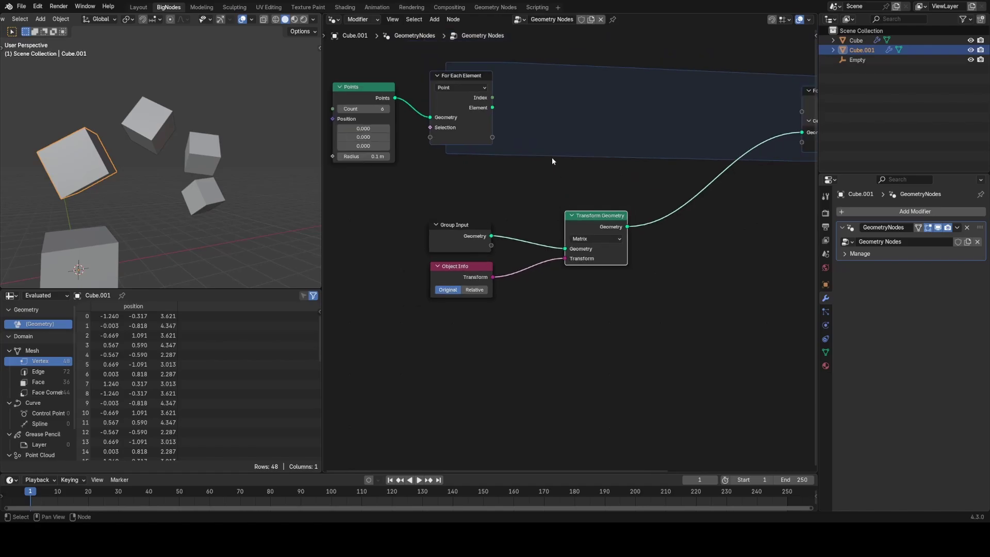
pyautogui.moveTo(552, 161); pyautogui.dragTo(535, 196, button='middle')
pyautogui.moveTo(124, 206); pyautogui.dragTo(193, 164, button='middle')
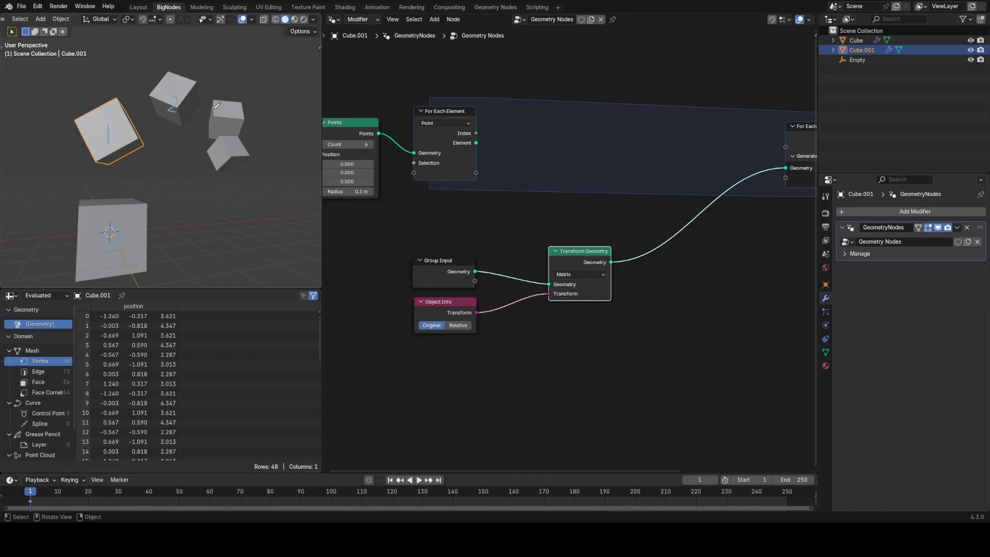
pyautogui.scroll(1, 632, 80)
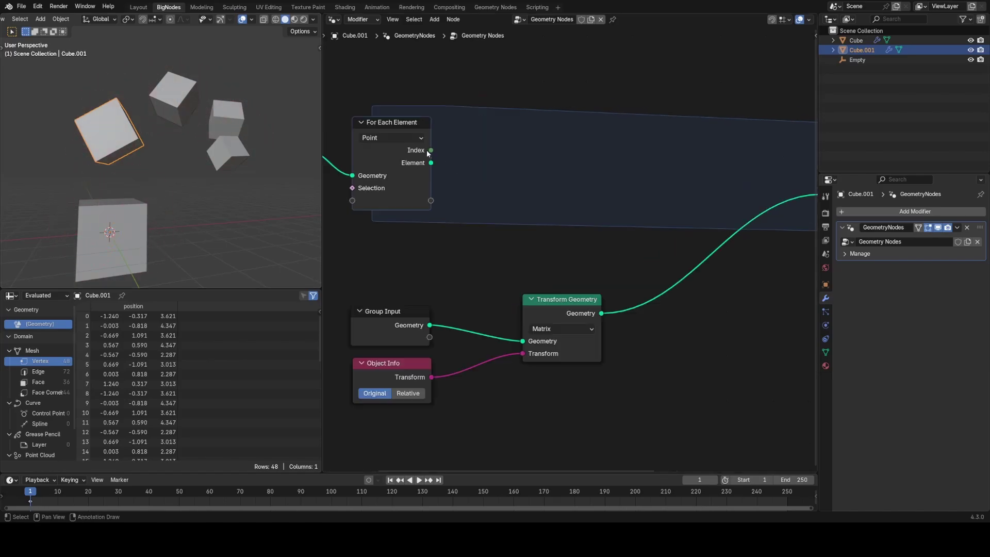
pyautogui.moveTo(431, 150); pyautogui.dragTo(424, 150)
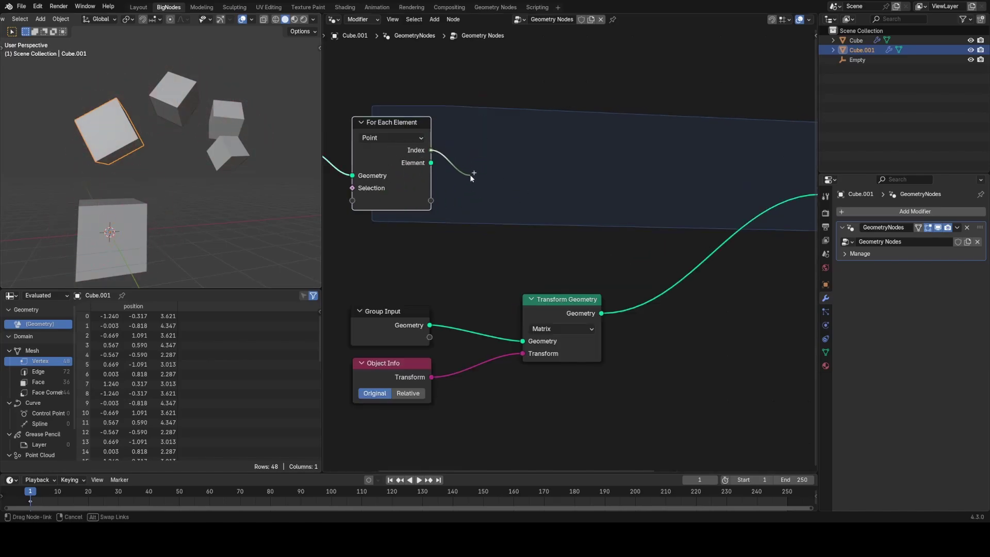
pyautogui.moveTo(470, 176); pyautogui.dragTo(469, 140)
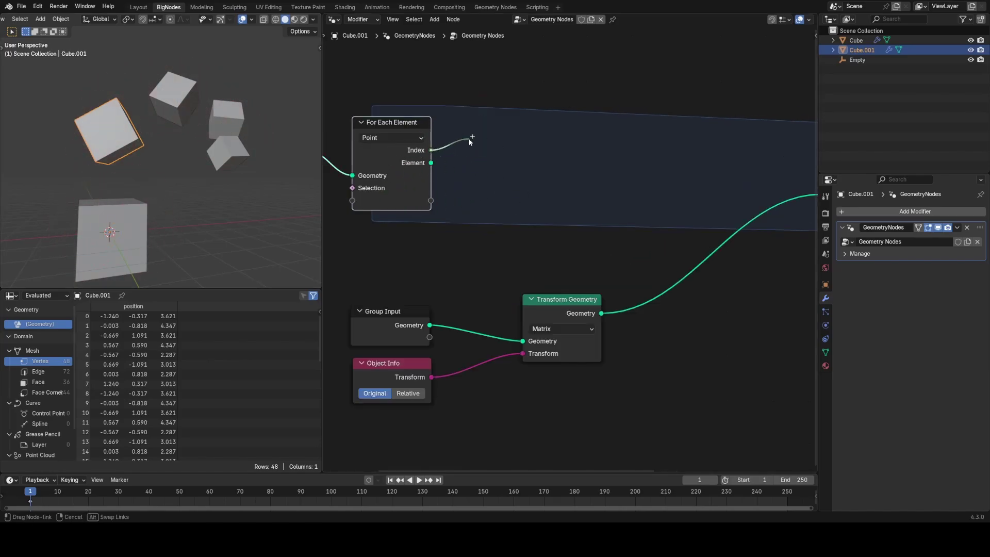
pyautogui.moveTo(472, 177); pyautogui.dragTo(476, 185)
pyautogui.rightClick(476, 185)
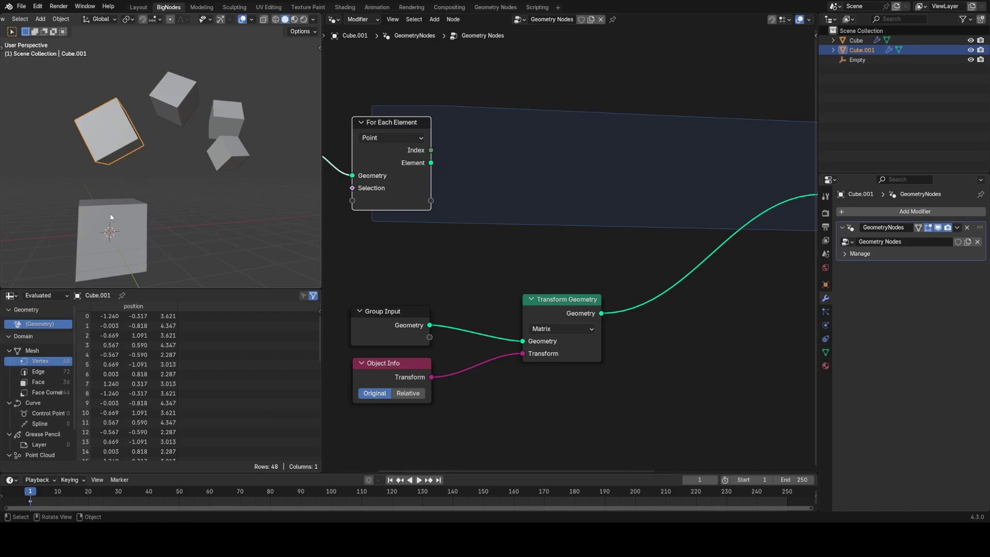
pyautogui.moveTo(234, 157); pyautogui.dragTo(249, 187, button='middle')
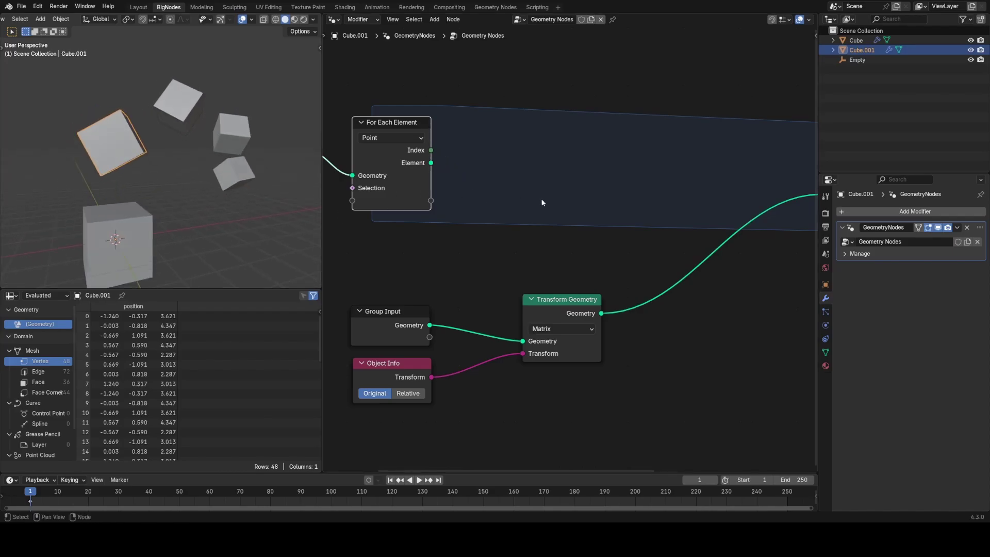
# Add a Repeat zone between the For Each Element nodes, just above Transform Geometry
pyautogui.moveTo(550, 210); pyautogui.dragTo(531, 205, button='middle')
pyautogui.scroll(-1, 531, 206)
pyautogui.hotkey('shift', 'a')
pyautogui.write('re')
pyautogui.click(578, 234)
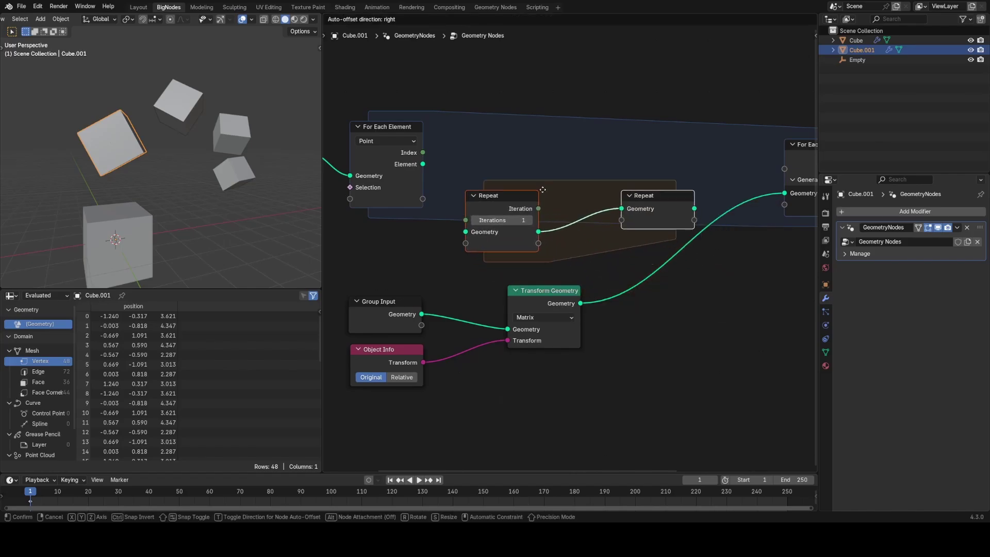
pyautogui.click(530, 178)
pyautogui.moveTo(547, 291); pyautogui.dragTo(548, 279)
# Drive the Repeat zone's Iterations from the element Index and route Group Input geometry through it to Generated Geometry, bypassing Transform Geometry
pyautogui.moveTo(422, 153); pyautogui.dragTo(376, 193)
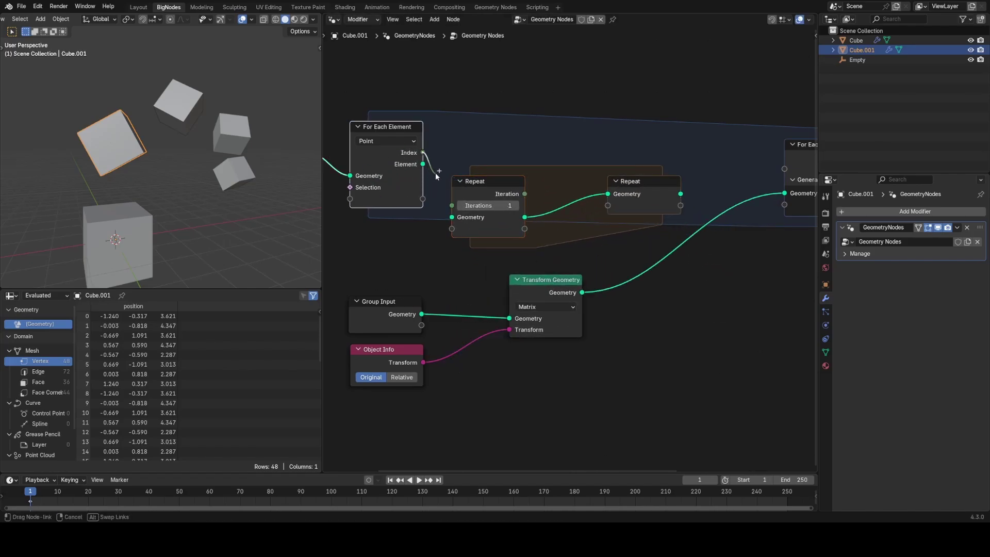
pyautogui.moveTo(447, 205); pyautogui.dragTo(448, 206)
pyautogui.moveTo(421, 314); pyautogui.dragTo(463, 287)
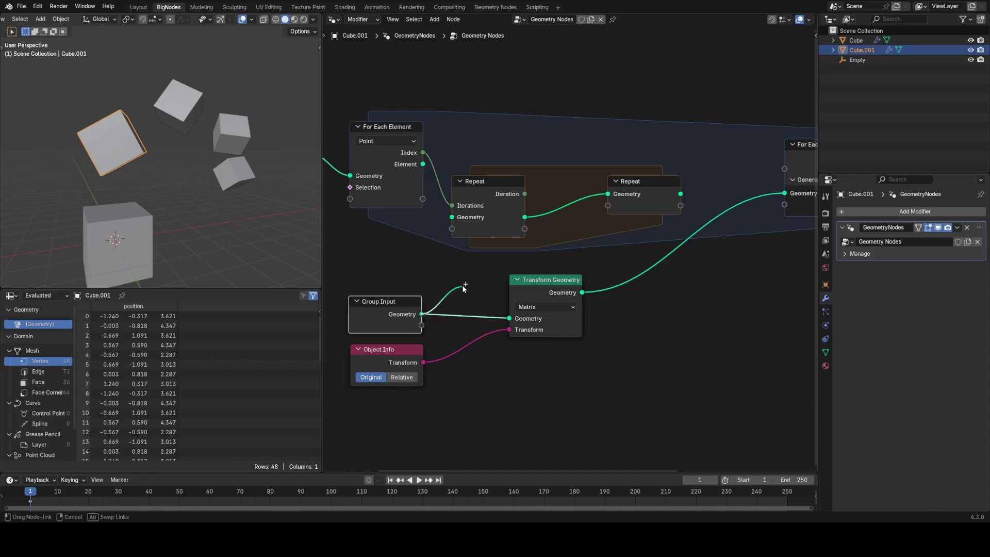
pyautogui.keyDown('ctrl'); pyautogui.moveTo(462, 293); pyautogui.dragTo(446, 331, button='right'); pyautogui.keyUp('ctrl')
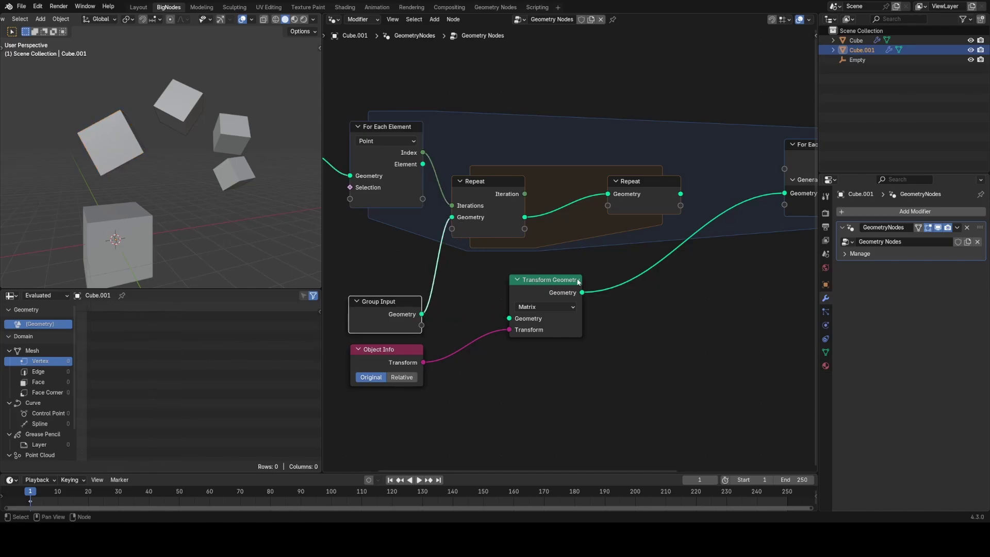
pyautogui.keyDown('ctrl'); pyautogui.moveTo(597, 274); pyautogui.dragTo(608, 308, button='right'); pyautogui.keyUp('ctrl')
pyautogui.moveTo(681, 195); pyautogui.dragTo(784, 195)
# Insert Transform Geometry inside the Repeat zone and link the Object Info's Transform to it again
pyautogui.keyDown('alt'); pyautogui.moveTo(537, 285); pyautogui.dragTo(587, 201); pyautogui.keyUp('alt')
pyautogui.moveTo(423, 362); pyautogui.dragTo(560, 248)
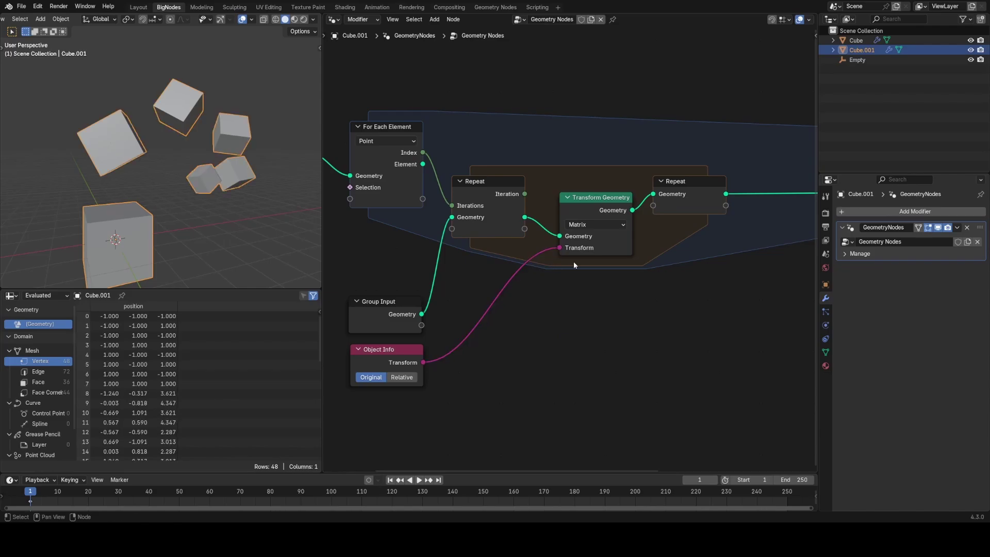
pyautogui.moveTo(309, 231); pyautogui.dragTo(191, 204, button='middle')
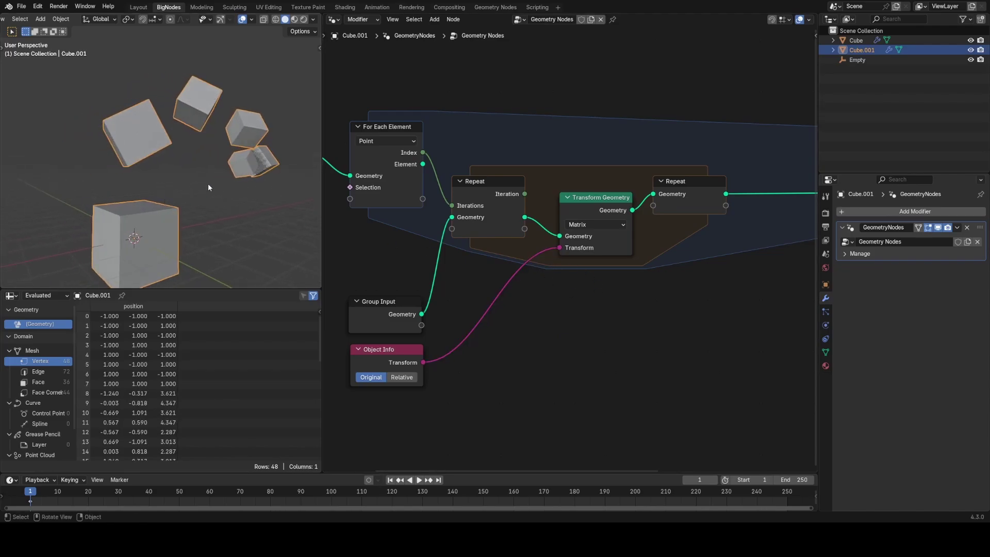
# Try rotating the Empty to test the array's response, and reselect Cube.001
pyautogui.scroll(-1, 433, 196)
pyautogui.moveTo(433, 196); pyautogui.dragTo(564, 202, button='middle')
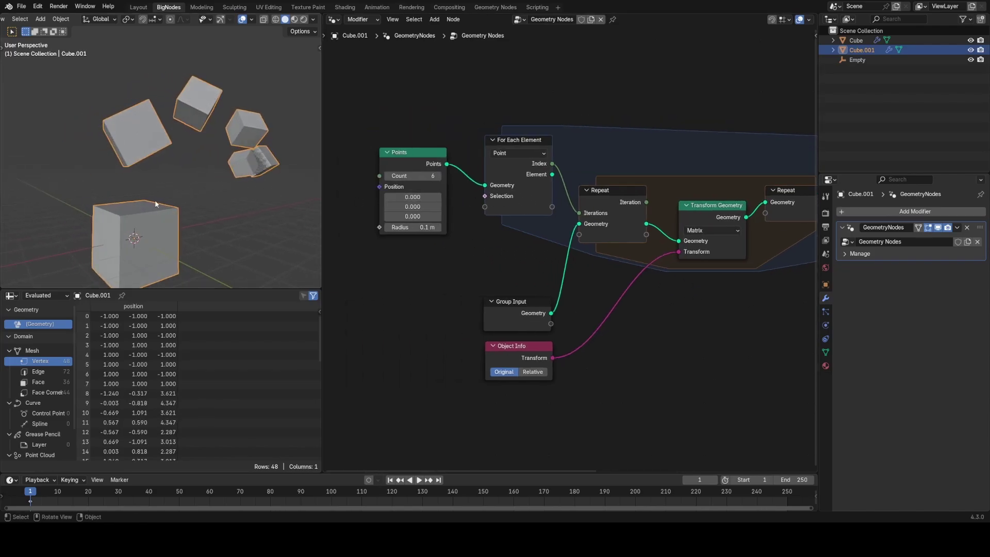
pyautogui.click(857, 60)
pyautogui.press('r')
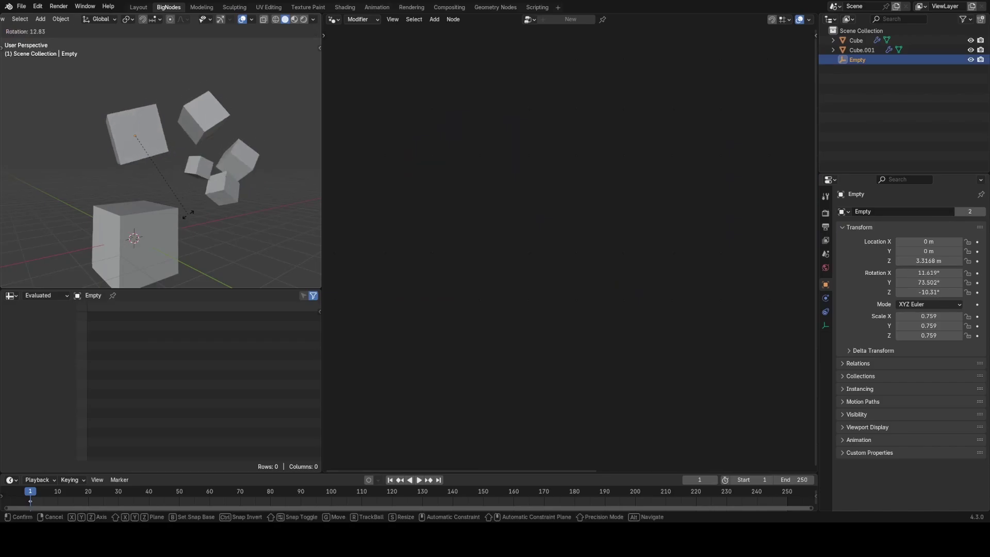
pyautogui.click(222, 210)
pyautogui.click(250, 159)
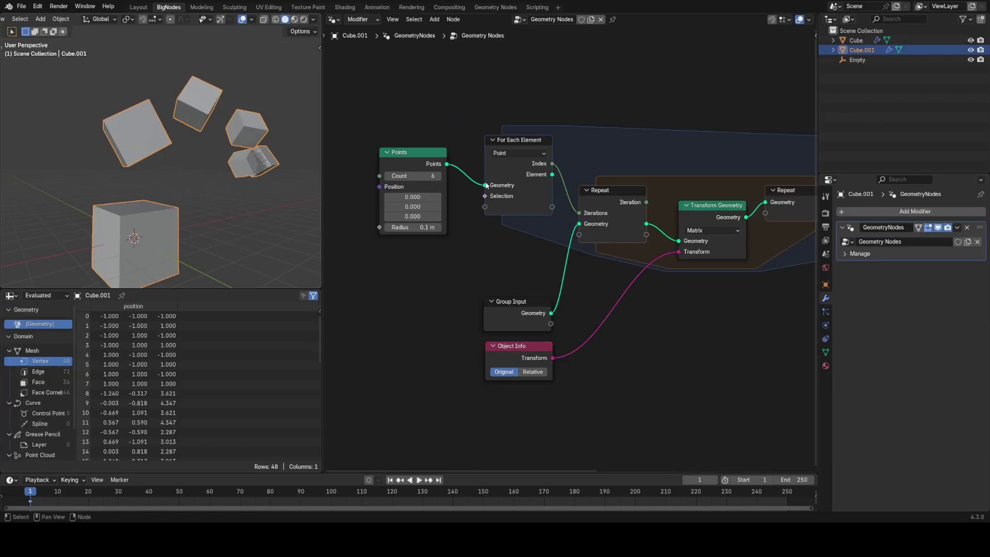
# Set the Points node's Count to 5 to match the Array modifier's count
pyautogui.moveTo(431, 176); pyautogui.dragTo(433, 176)
pyautogui.click(436, 176)
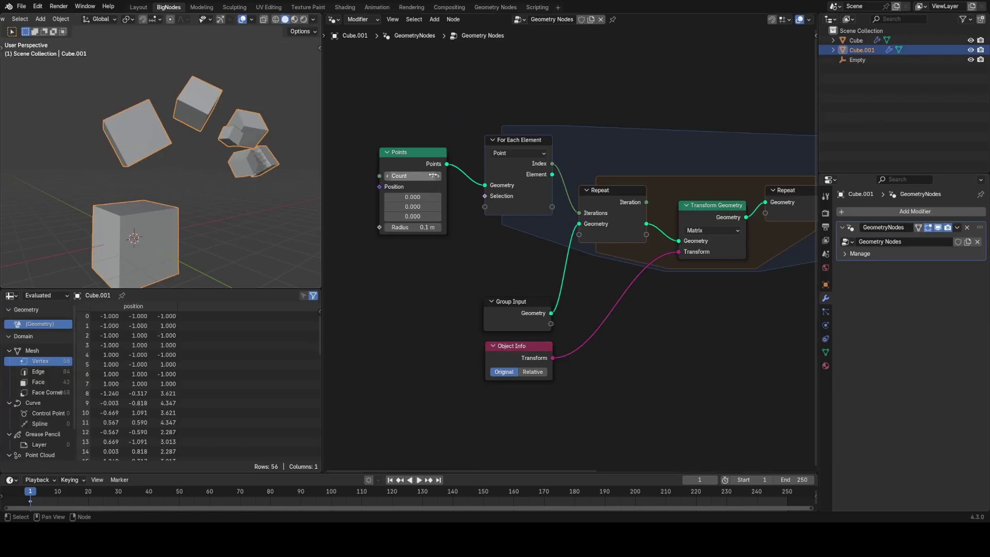
pyautogui.click(387, 177)
pyautogui.click(387, 177)
pyautogui.scroll(-2, 156, 187)
pyautogui.moveTo(182, 184); pyautogui.dragTo(143, 193, button='middle')
pyautogui.scroll(1, 117, 221)
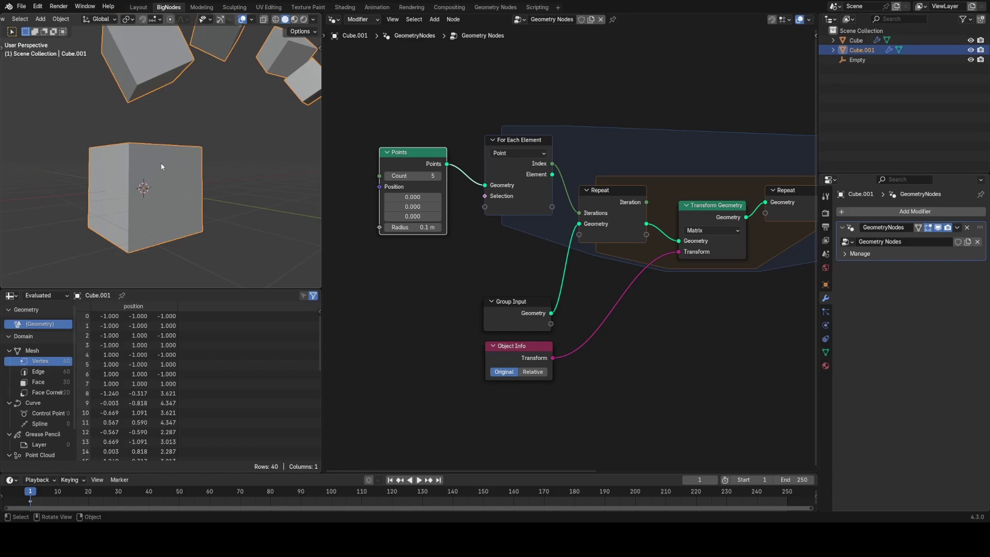
pyautogui.moveTo(162, 166); pyautogui.dragTo(149, 188, button='middle')
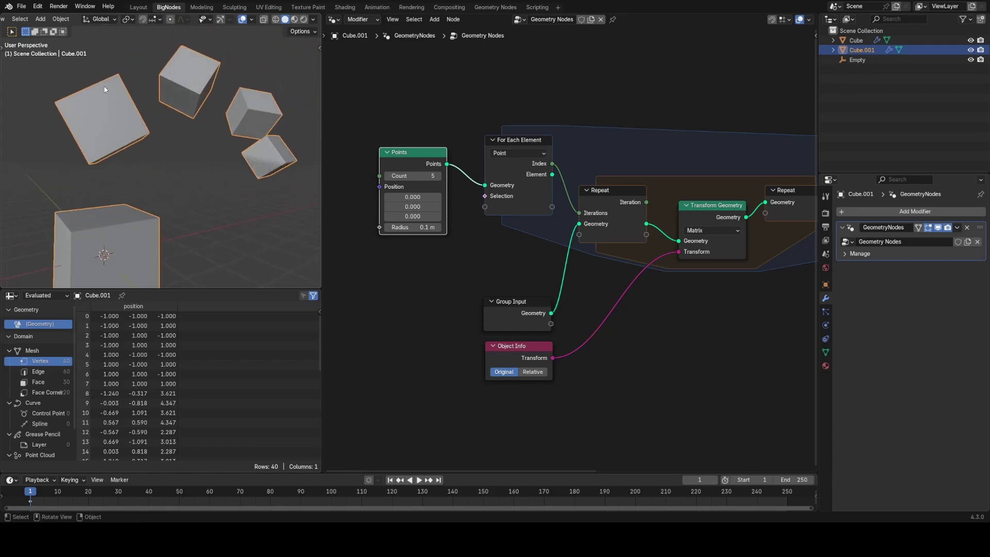
# Move the Object Info node away from the Group Input and show its hidden sockets again
pyautogui.moveTo(537, 327); pyautogui.dragTo(586, 226, button='middle')
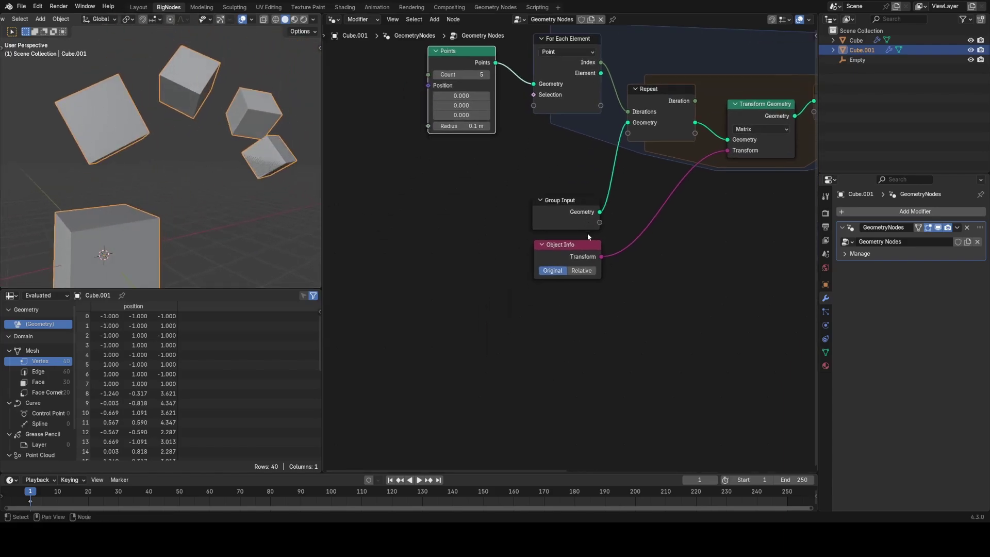
pyautogui.moveTo(589, 246); pyautogui.dragTo(475, 300)
pyautogui.hotkey('ctrl', 'h')
pyautogui.moveTo(526, 285); pyautogui.dragTo(477, 230, button='middle')
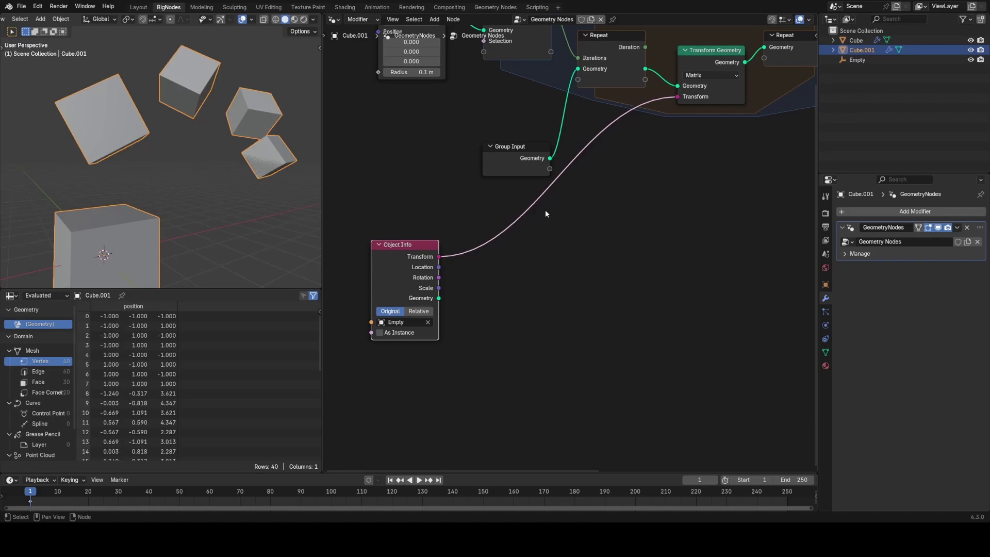
# Move the Group Input node closer to the Repeat zone and add a Combine Transform node near Object Info
pyautogui.moveTo(516, 150); pyautogui.dragTo(500, 90)
pyautogui.moveTo(482, 225); pyautogui.dragTo(501, 184, button='middle')
pyautogui.hotkey('shift', 'a')
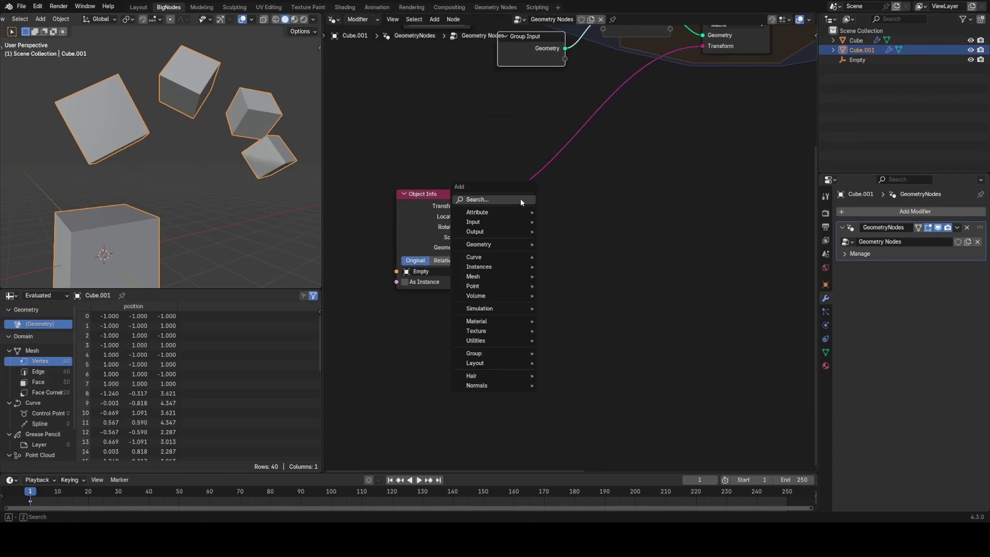
pyautogui.click(521, 199)
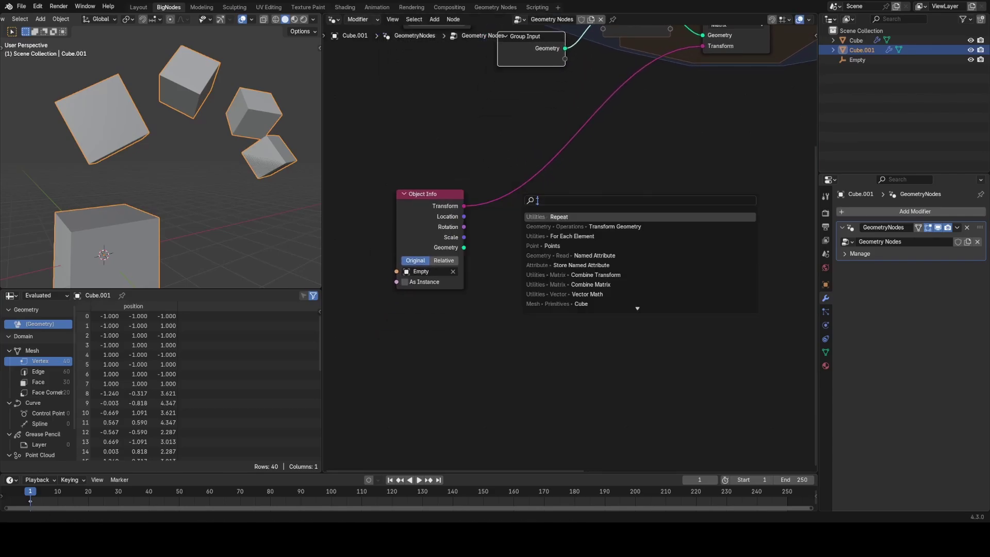
pyautogui.write('combine')
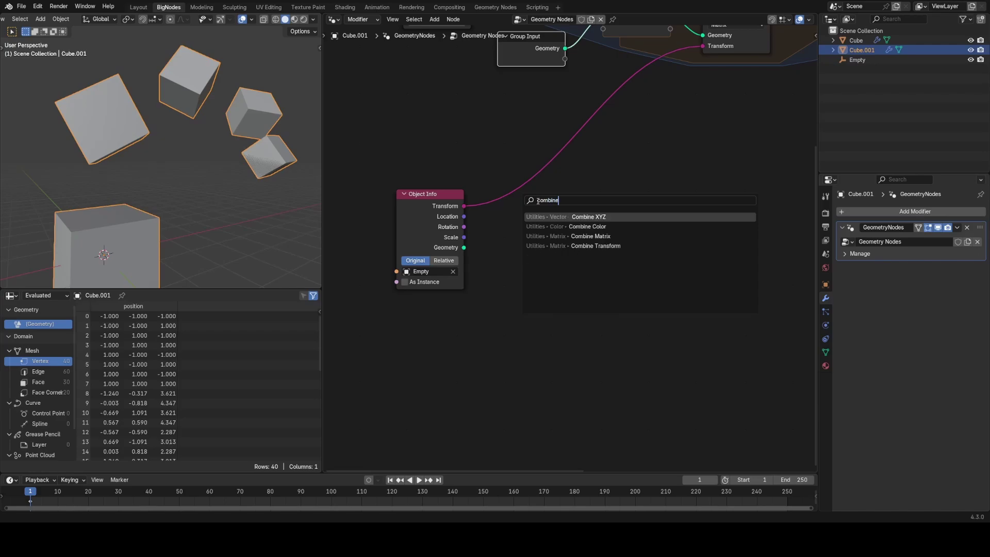
pyautogui.press('Down')
pyautogui.press('Down')
pyautogui.press('Down')
pyautogui.press('Return')
# Link Object Info's Location, Rotation and Scale to Combine Transform, and its Transform output to Transform Geometry's Transform
pyautogui.moveTo(414, 201); pyautogui.dragTo(484, 218)
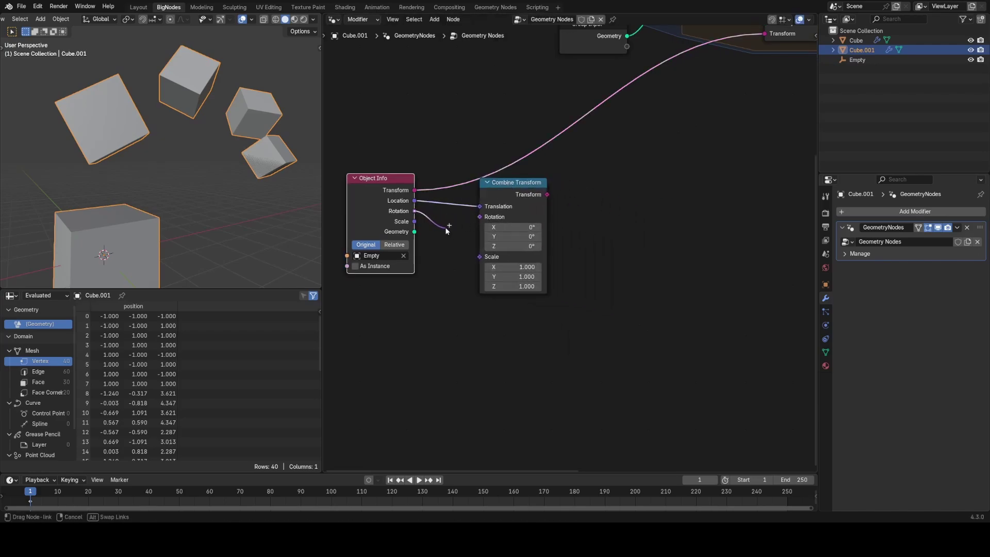
pyautogui.moveTo(414, 221); pyautogui.dragTo(578, 216)
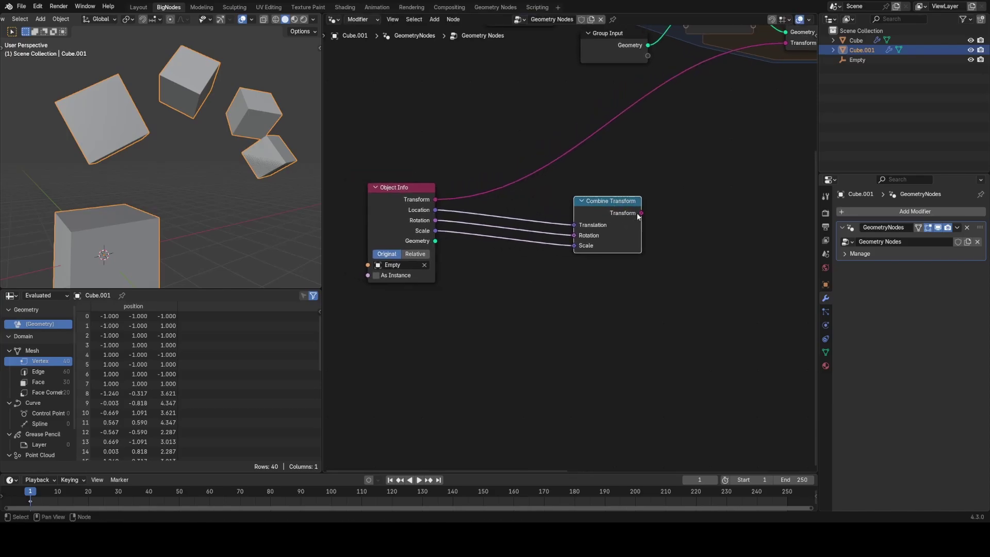
pyautogui.moveTo(641, 213); pyautogui.dragTo(780, 55)
pyautogui.moveTo(611, 214); pyautogui.dragTo(623, 198)
pyautogui.moveTo(498, 216); pyautogui.dragTo(541, 207, button='middle')
# Move Object Info away to make room and insert a Vector Math Add node on the link from Location to Translation
pyautogui.moveTo(433, 200); pyautogui.dragTo(343, 196)
pyautogui.hotkey('shift', 'a')
pyautogui.click(484, 199)
pyautogui.write('v')
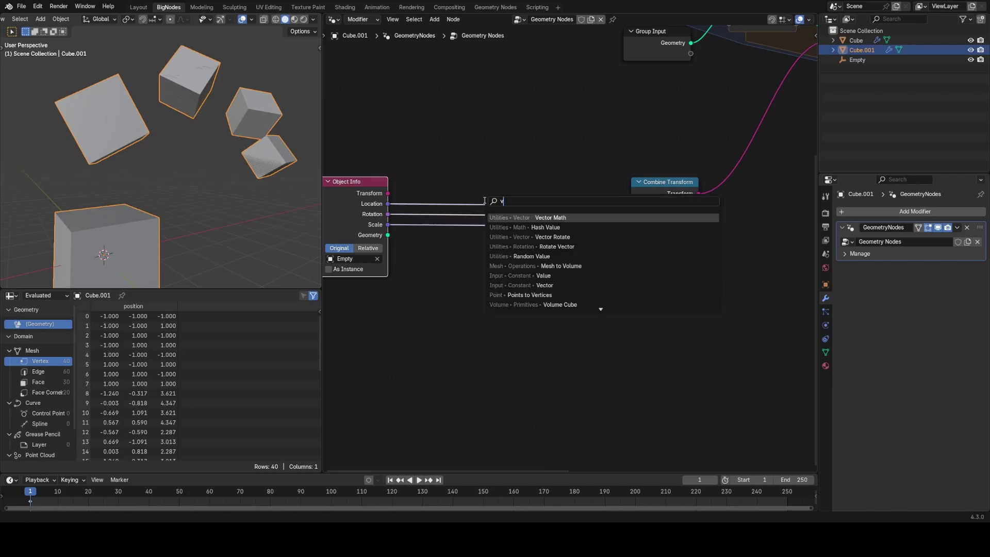
pyautogui.write('ec')
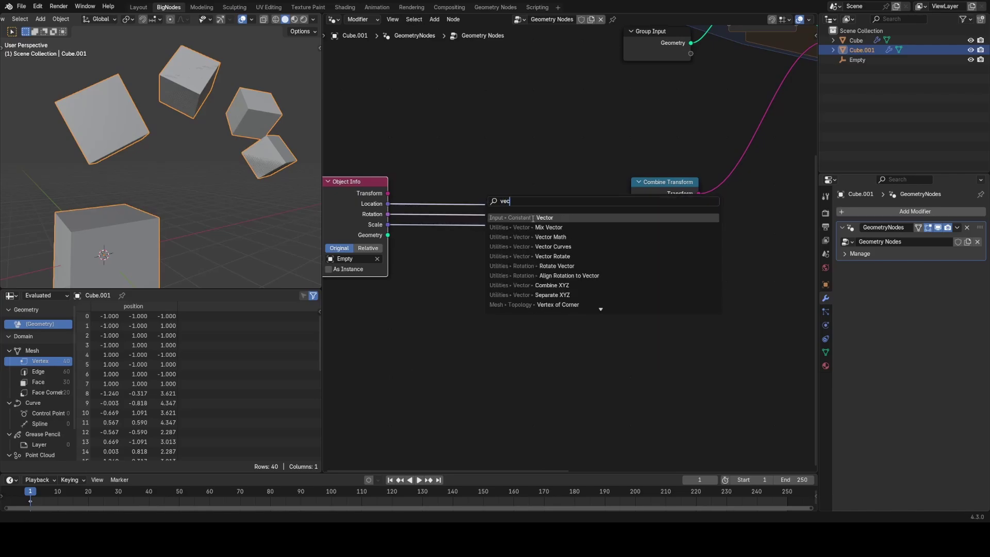
pyautogui.click(556, 238)
pyautogui.click(522, 178)
# Try an X offset of 2 in the Add node
pyautogui.moveTo(448, 282); pyautogui.dragTo(469, 290, button='middle')
pyautogui.scroll(1, 574, 248)
pyautogui.moveTo(575, 245); pyautogui.dragTo(617, 244)
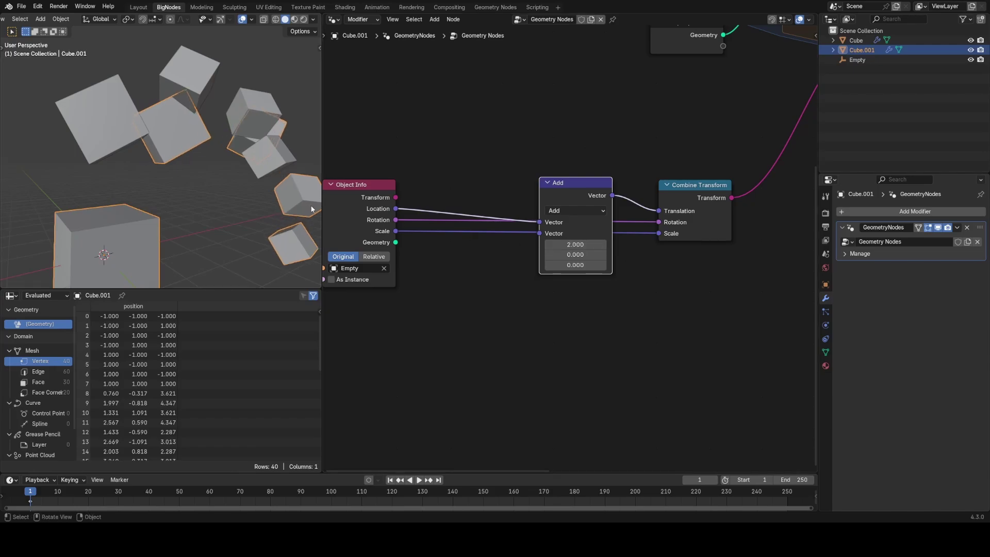
# Select Cube and enable Constant Offset in its Array modifier, expanding its settings
pyautogui.moveTo(311, 207); pyautogui.dragTo(271, 212, button='middle')
pyautogui.scroll(-4, 270, 212)
pyautogui.click(185, 157)
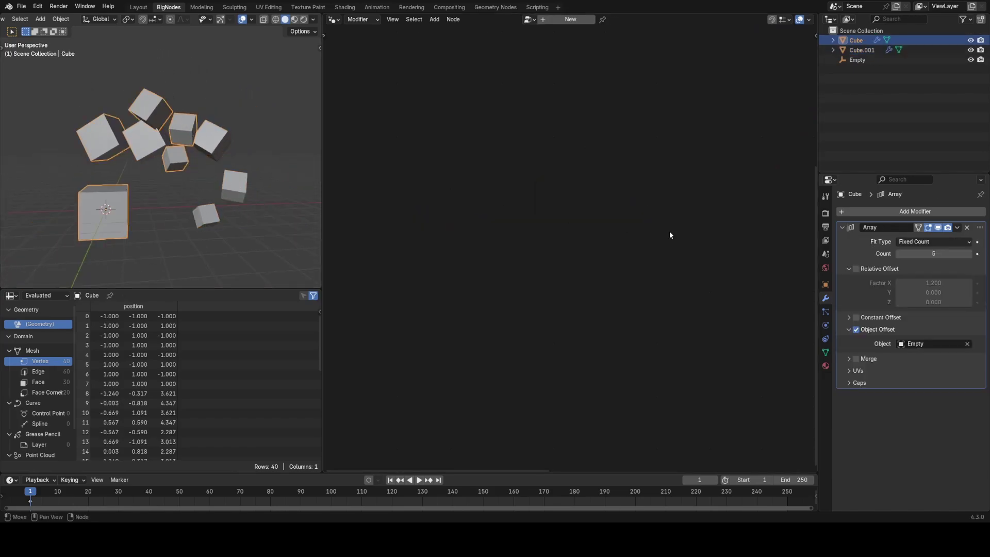
pyautogui.click(856, 319)
pyautogui.click(850, 318)
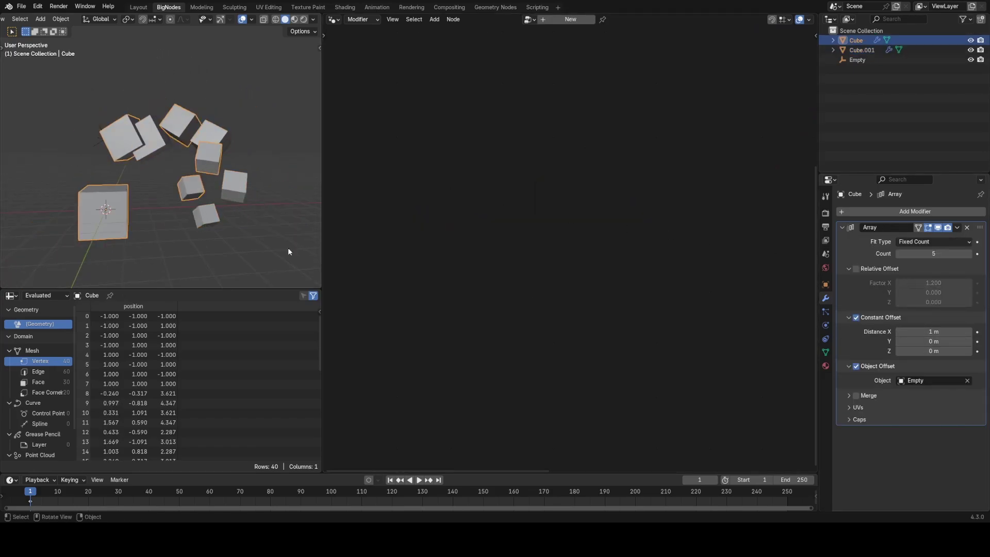
# Reselect Cube.001 and set the Add node's X offset to 1 to match the Array modifier's constant offset
pyautogui.click(212, 131)
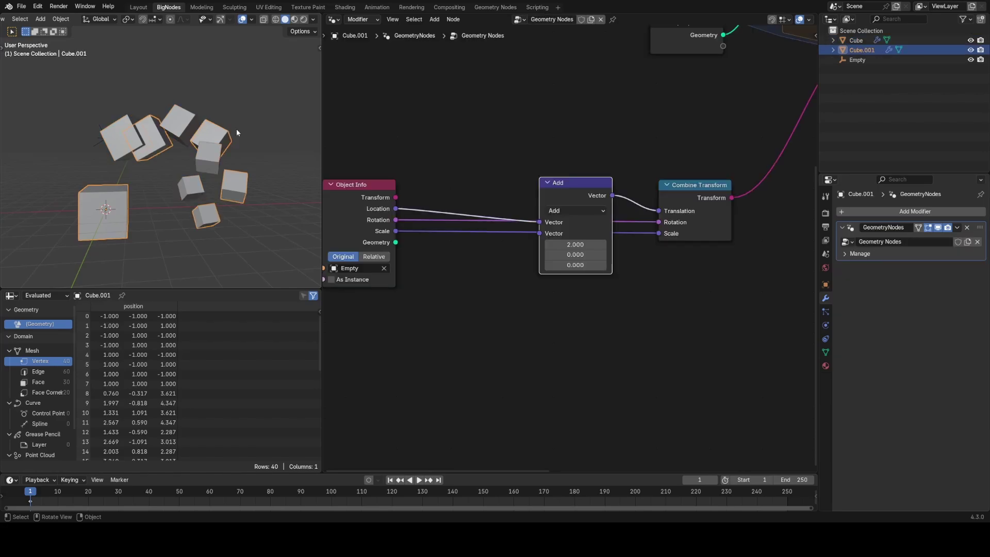
pyautogui.click(579, 245)
pyautogui.write('1')
pyautogui.press('Return')
pyautogui.moveTo(188, 184); pyautogui.dragTo(213, 182, button='middle')
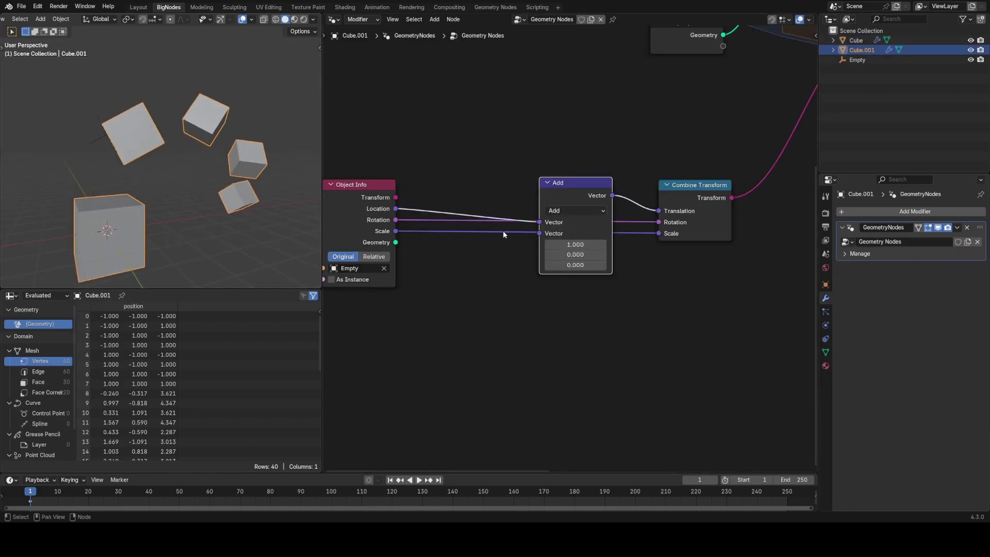
# Duplicate the Group Input node and place the copy below Object Info
pyautogui.moveTo(504, 235); pyautogui.dragTo(638, 193, button='middle')
pyautogui.moveTo(491, 285); pyautogui.dragTo(541, 262, button='middle')
pyautogui.scroll(-4, 542, 262)
pyautogui.moveTo(633, 167); pyautogui.dragTo(584, 209, button='middle')
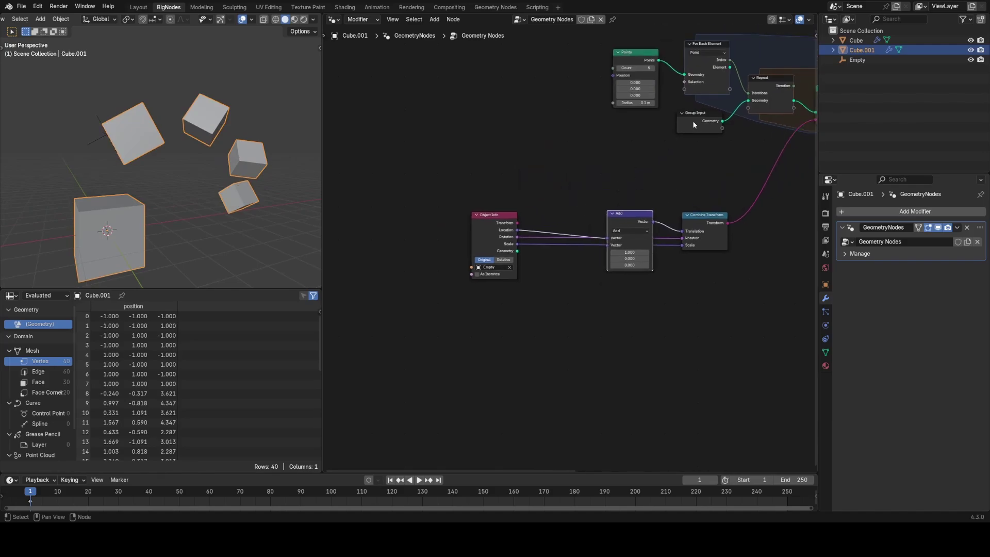
pyautogui.click(694, 125)
pyautogui.hotkey('shift', 'd')
pyautogui.click(401, 306)
pyautogui.moveTo(501, 329); pyautogui.dragTo(513, 301, button='middle')
pyautogui.scroll(3, 516, 301)
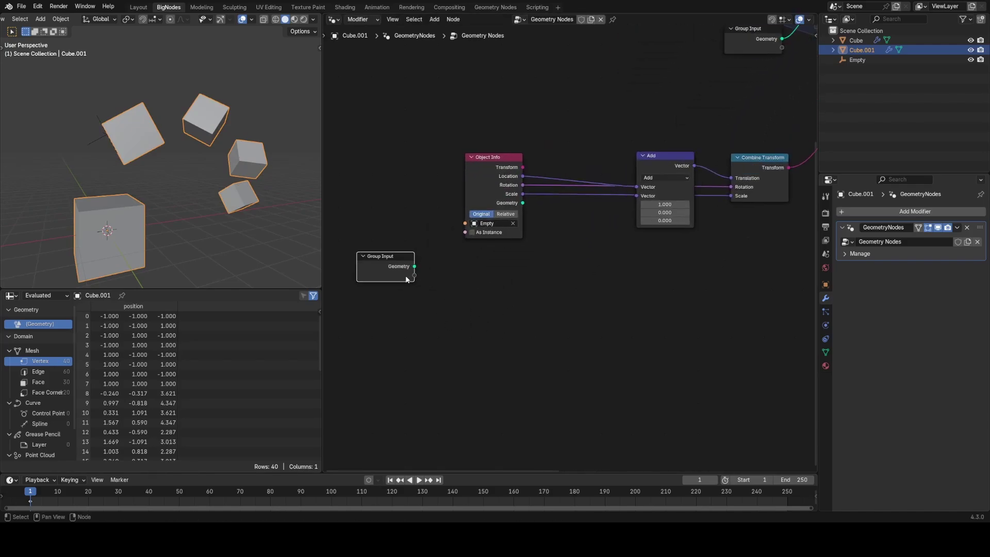
pyautogui.moveTo(407, 279); pyautogui.dragTo(409, 309)
# Add a Bounding Box node fed by the duplicated Group Input's Geometry
pyautogui.scroll(4, 147, 232)
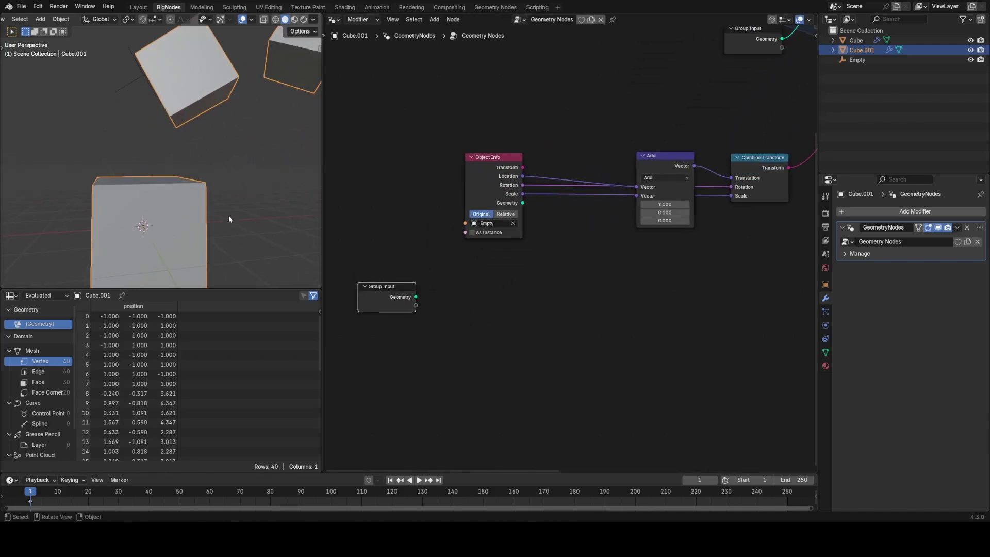
pyautogui.moveTo(406, 269); pyautogui.dragTo(452, 232, button='middle')
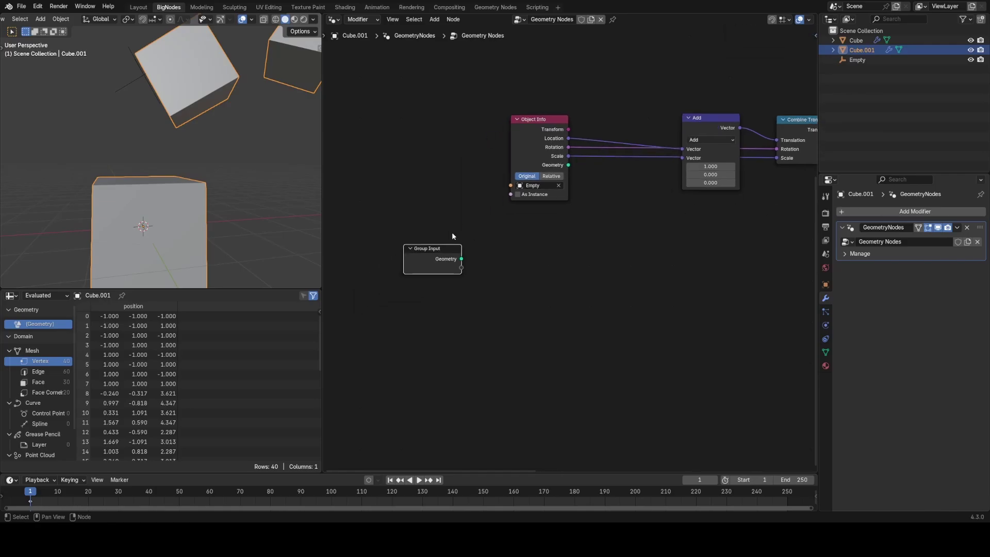
pyautogui.scroll(-2, 200, 189)
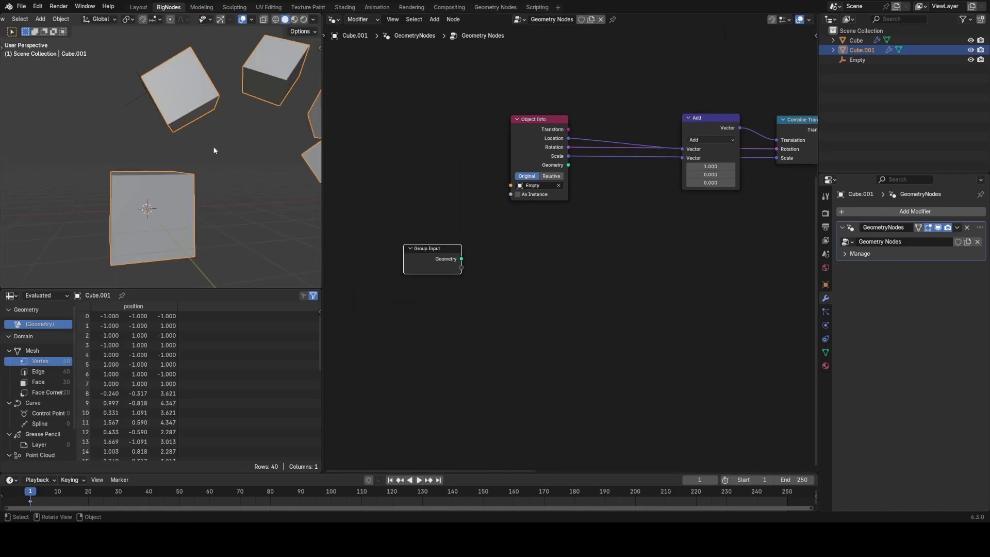
pyautogui.moveTo(511, 246); pyautogui.dragTo(528, 246, button='middle')
pyautogui.scroll(2, 484, 253)
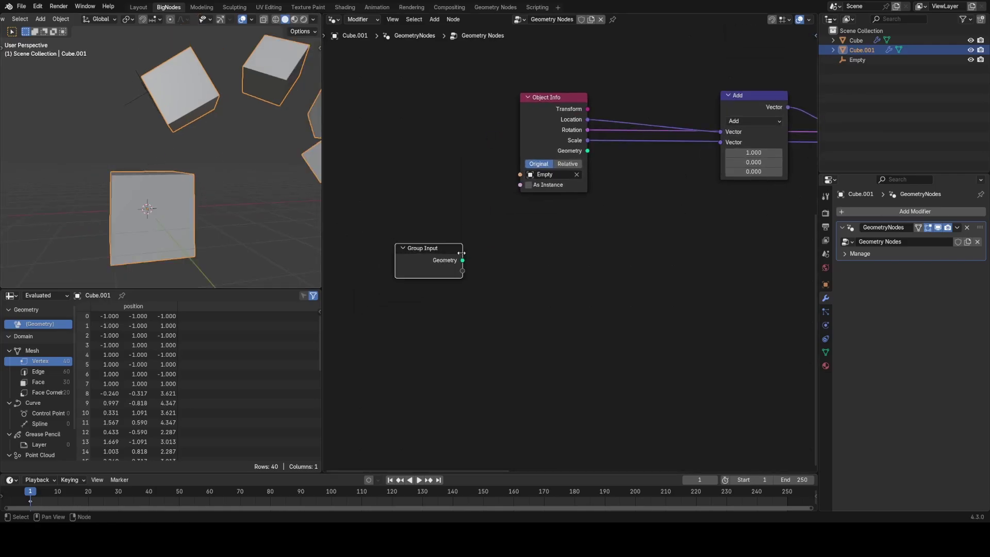
pyautogui.moveTo(462, 261); pyautogui.dragTo(529, 263)
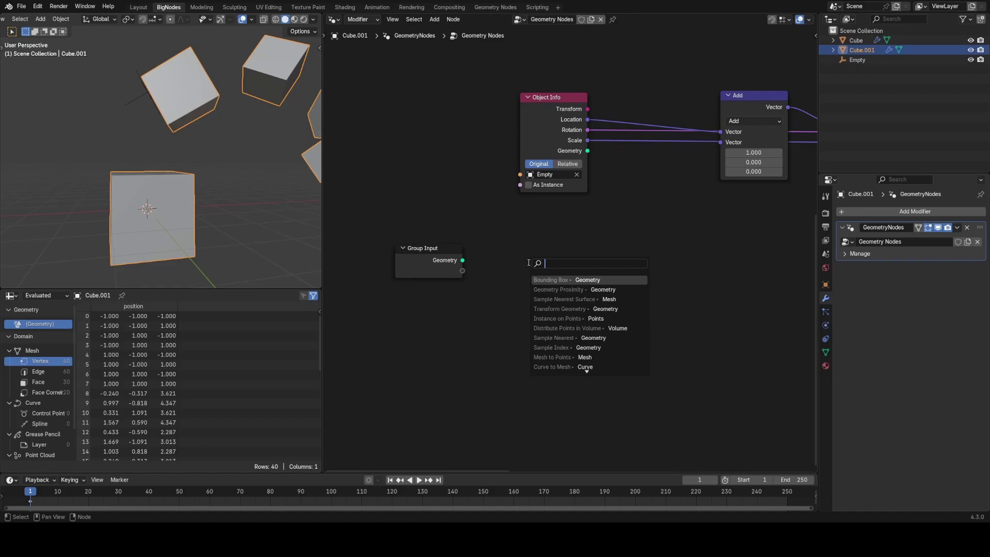
pyautogui.write('bound')
pyautogui.press('Return')
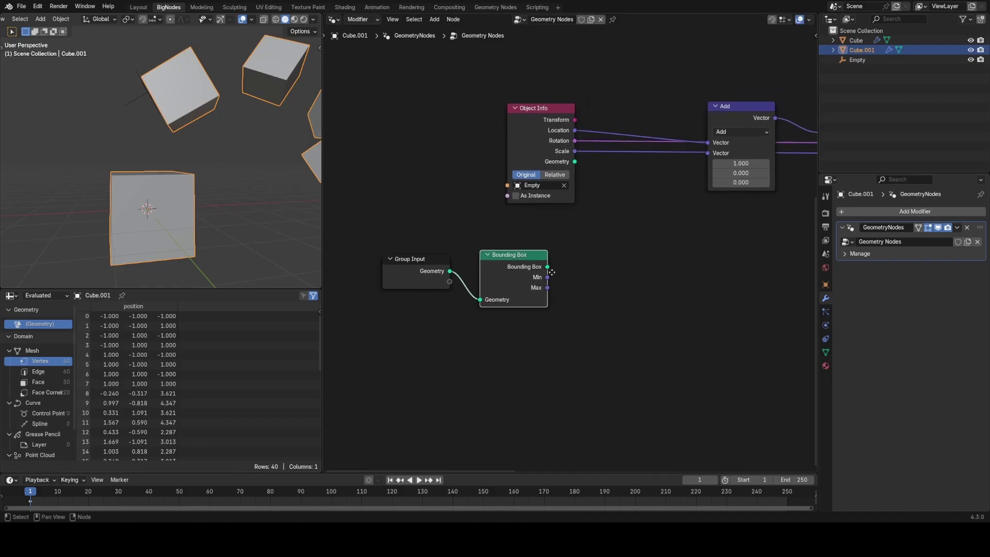
# Add a Vector Math Subtract node that subtracts the Bounding Box's Min from its Max, and place it beside the Bounding Box
pyautogui.scroll(1, 531, 286)
pyautogui.moveTo(552, 272); pyautogui.dragTo(528, 287, button='middle')
pyautogui.scroll(2, 527, 286)
pyautogui.moveTo(473, 297); pyautogui.dragTo(538, 295)
pyautogui.write('s')
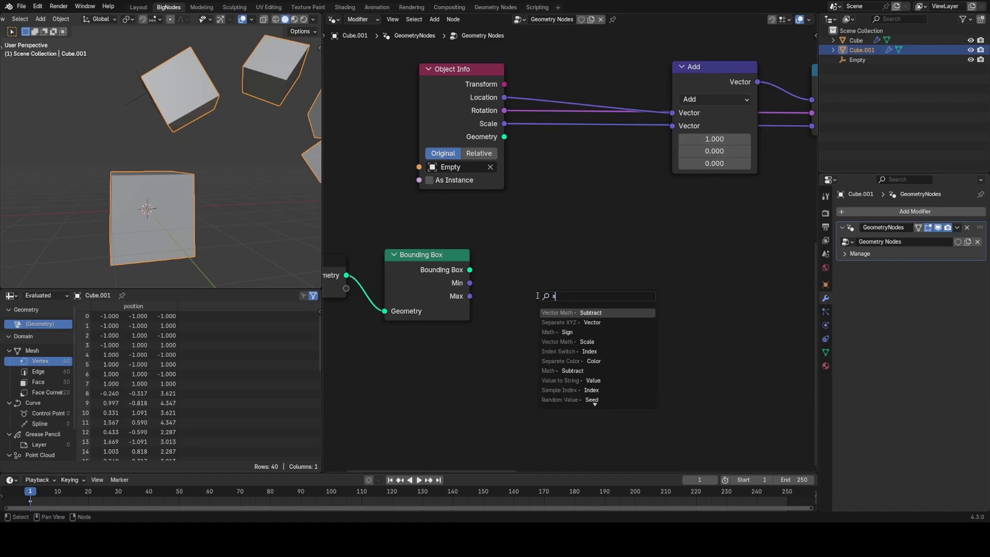
pyautogui.write('ubtr')
pyautogui.press('Return')
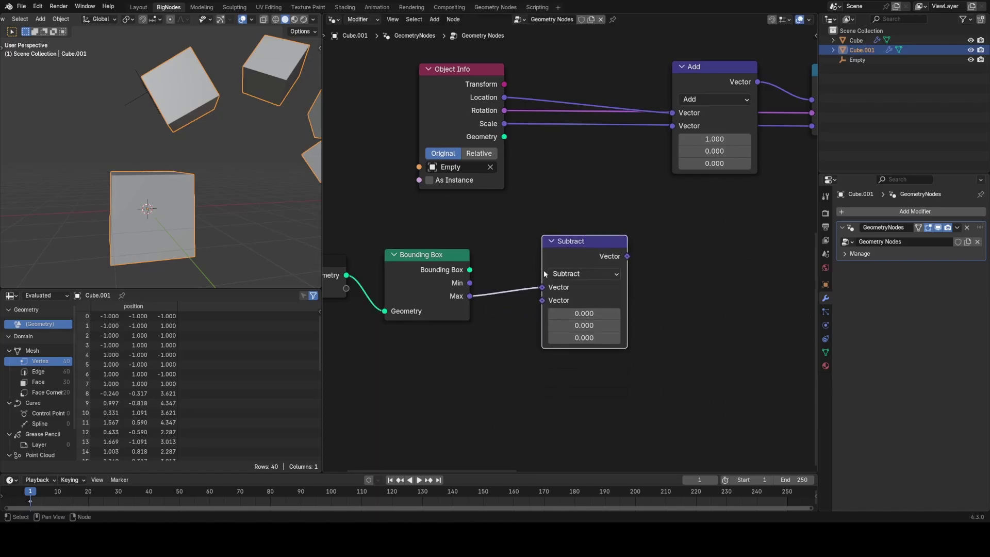
pyautogui.moveTo(470, 283); pyautogui.dragTo(542, 300)
pyautogui.moveTo(593, 241); pyautogui.dragTo(545, 247)
pyautogui.scroll(-1, 572, 264)
pyautogui.moveTo(572, 264); pyautogui.dragTo(543, 262, button='middle')
pyautogui.scroll(1, 548, 261)
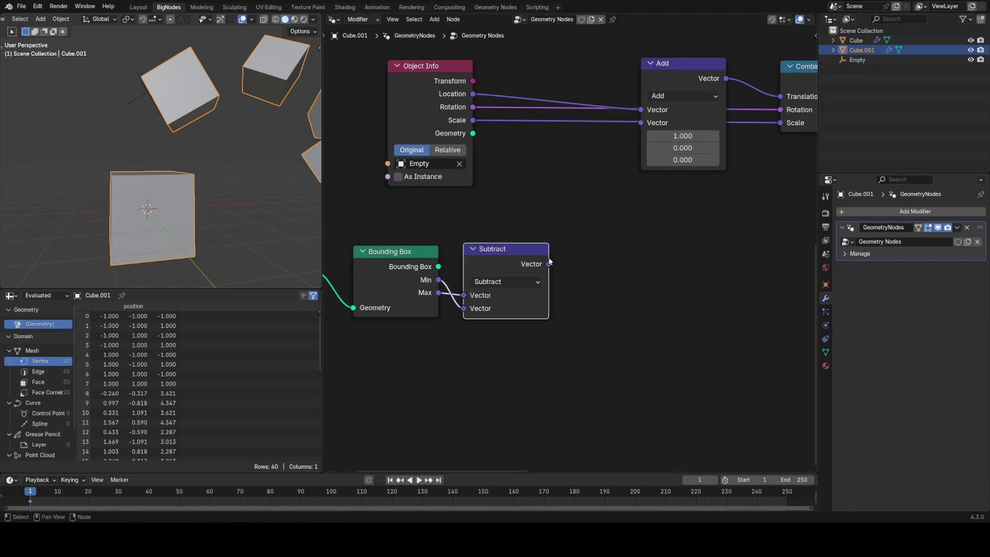
# Add a Vector Math Absolute node linked to the Subtract node's output
pyautogui.moveTo(548, 264); pyautogui.dragTo(614, 261)
pyautogui.rightClick(578, 296)
pyautogui.moveTo(501, 282); pyautogui.dragTo(398, 272, button='middle')
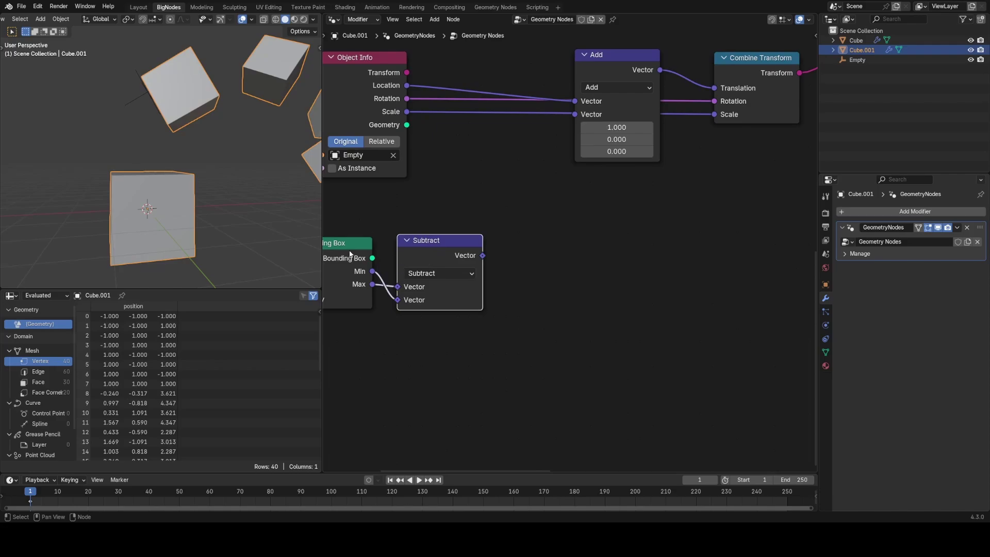
pyautogui.moveTo(185, 229); pyautogui.dragTo(154, 227, button='middle')
pyautogui.moveTo(483, 255); pyautogui.dragTo(534, 255)
pyautogui.write('ans')
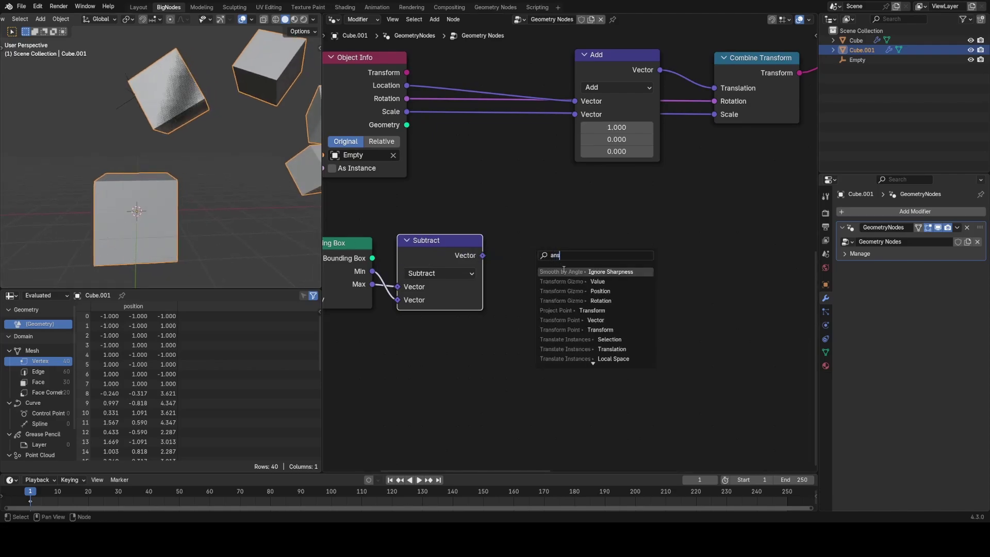
pyautogui.press('BackSpace')
pyautogui.press('BackSpace')
pyautogui.write('bs')
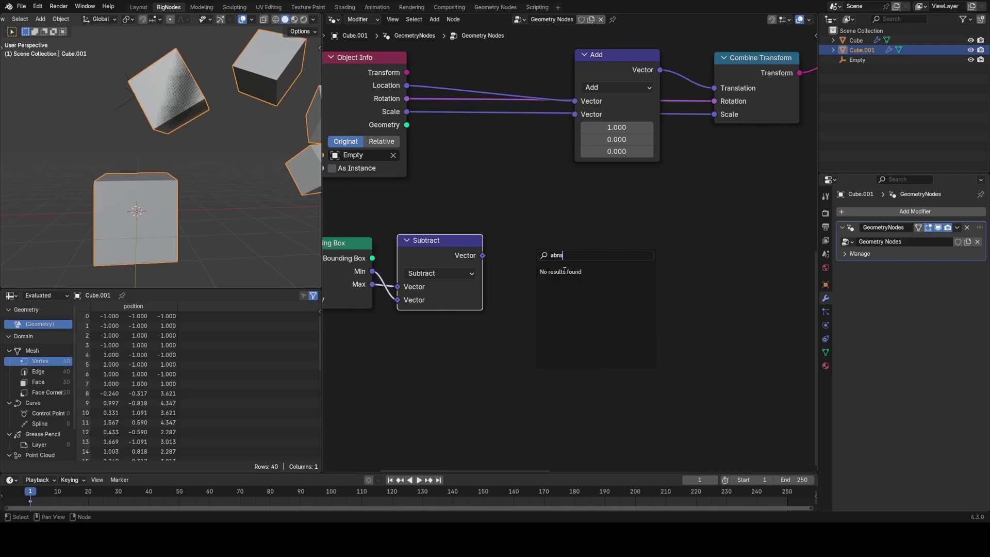
pyautogui.click(565, 271)
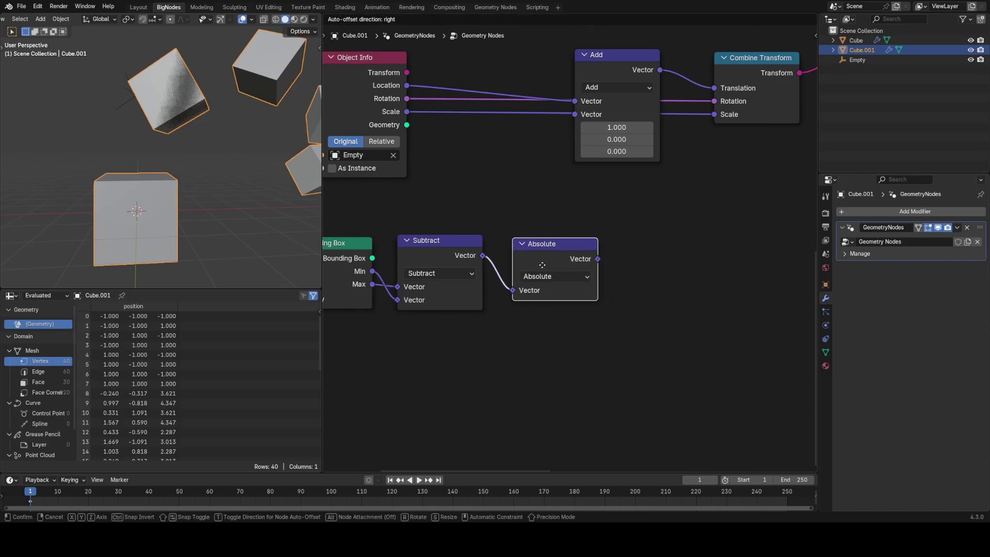
pyautogui.click(564, 269)
# Shift the Bounding Box, Subtract and Absolute nodes together to make room after them
pyautogui.scroll(-2, 462, 318)
pyautogui.moveTo(349, 326); pyautogui.dragTo(656, 237)
pyautogui.press('g')
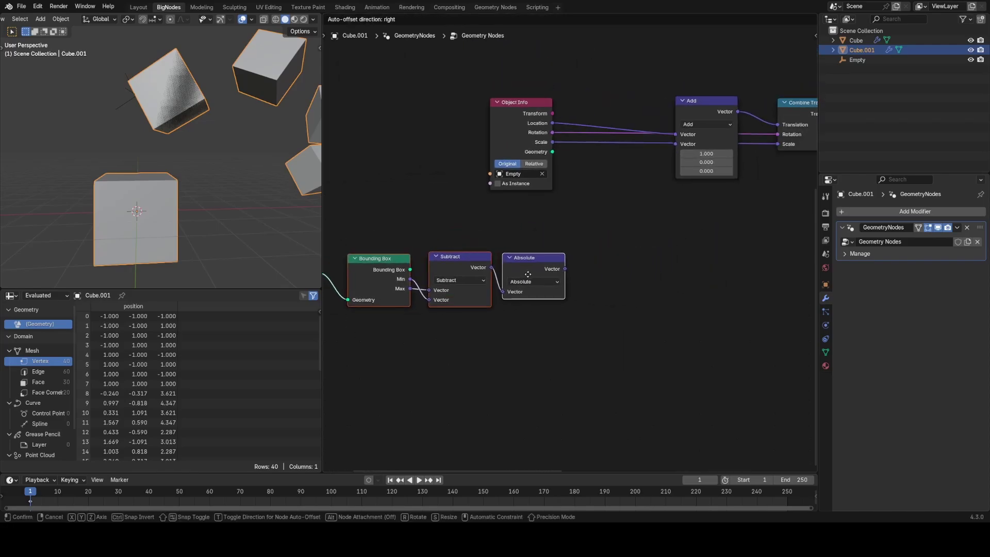
pyautogui.click(523, 242)
pyautogui.click(626, 272)
# Add a Vector Math Multiply node linked to the Absolute node's output
pyautogui.moveTo(560, 268); pyautogui.dragTo(548, 284, button='middle')
pyautogui.scroll(3, 559, 288)
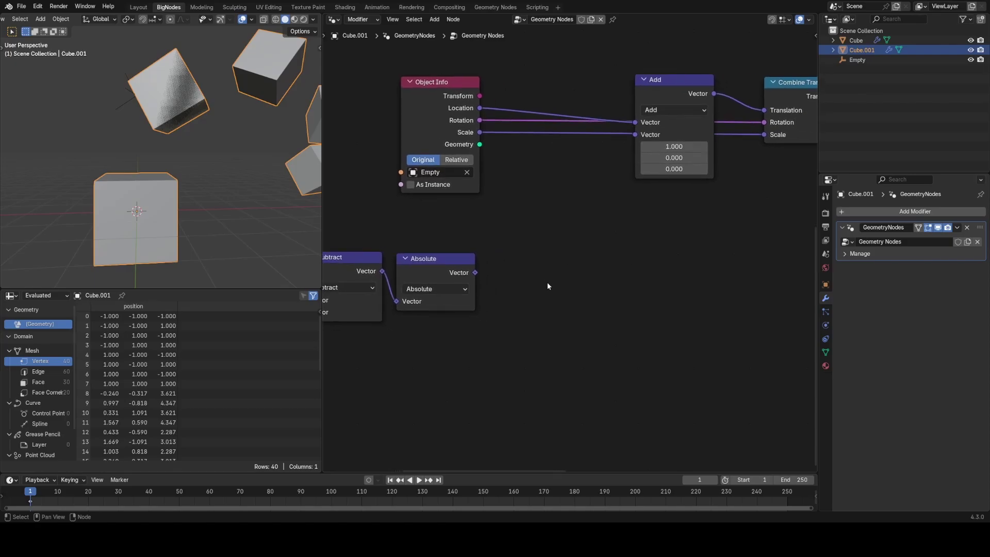
pyautogui.moveTo(474, 273); pyautogui.dragTo(660, 271)
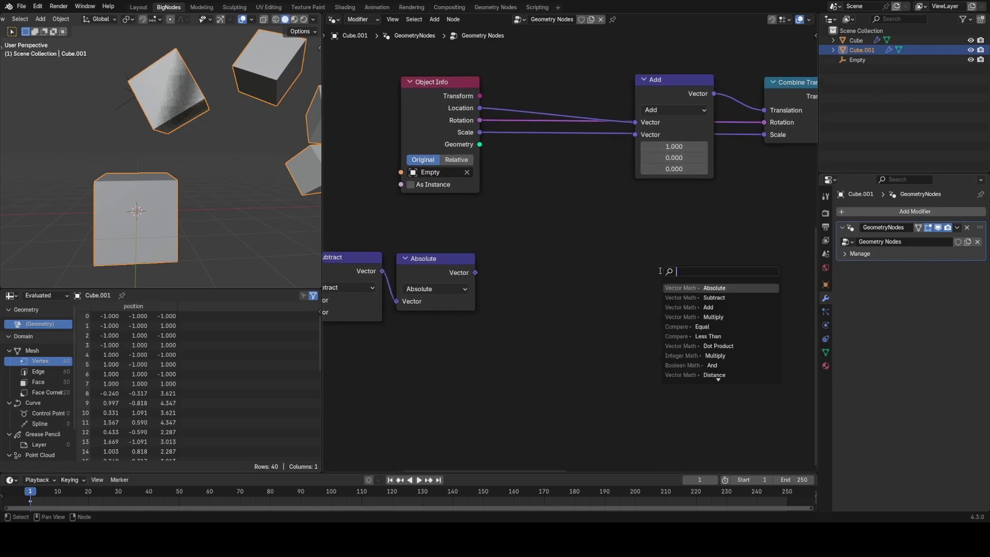
pyautogui.write('mul')
pyautogui.press('Return')
pyautogui.click(601, 309)
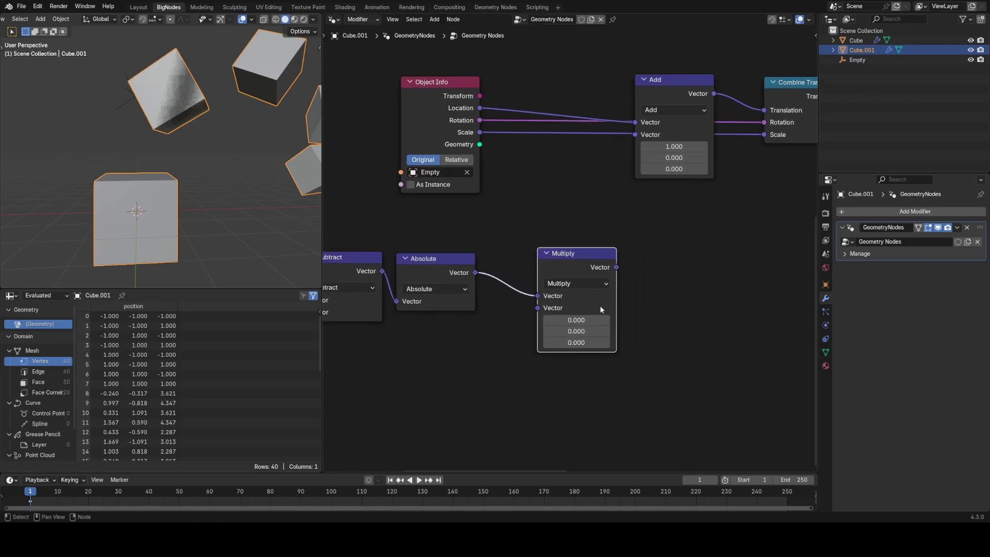
# Duplicate the Add node, insert the copy before Combine Transform's Translation, and link the Multiply result to its second vector
pyautogui.scroll(2, 598, 304)
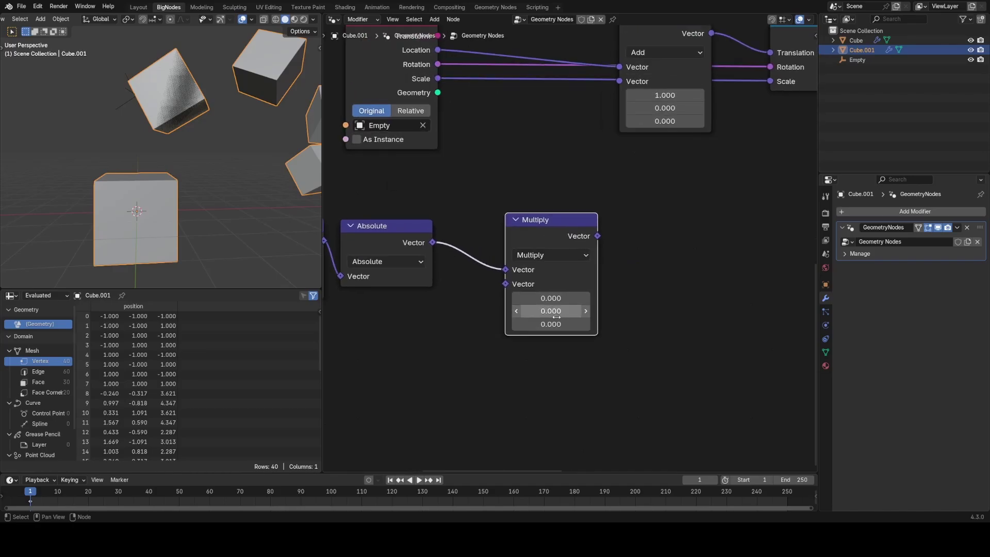
pyautogui.moveTo(611, 256); pyautogui.dragTo(587, 309, button='middle')
pyautogui.scroll(-1, 586, 308)
pyautogui.moveTo(627, 111); pyautogui.dragTo(571, 101)
pyautogui.hotkey('shift', 'd')
pyautogui.click(659, 114)
pyautogui.moveTo(573, 290); pyautogui.dragTo(643, 160)
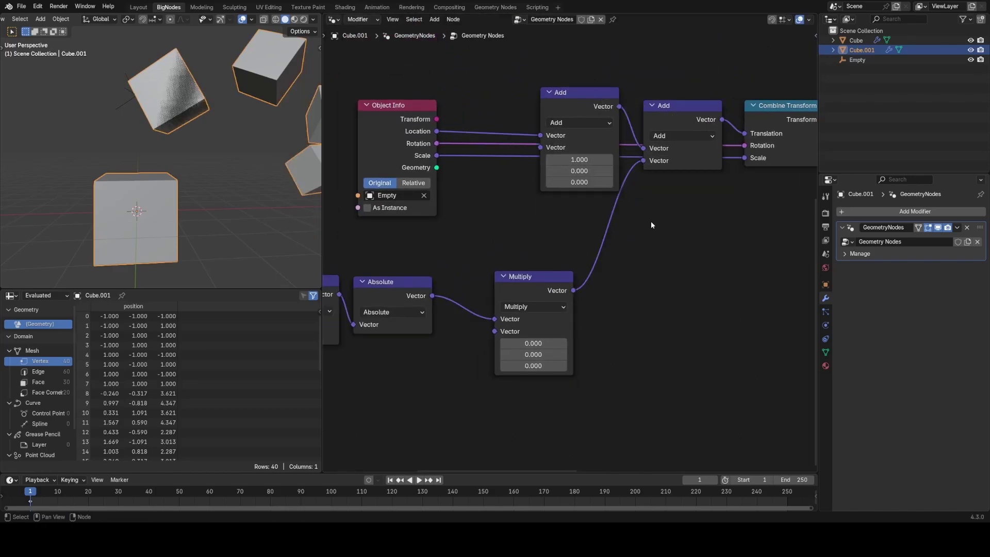
pyautogui.moveTo(605, 260); pyautogui.dragTo(591, 232, button='middle')
pyautogui.scroll(-1, 594, 232)
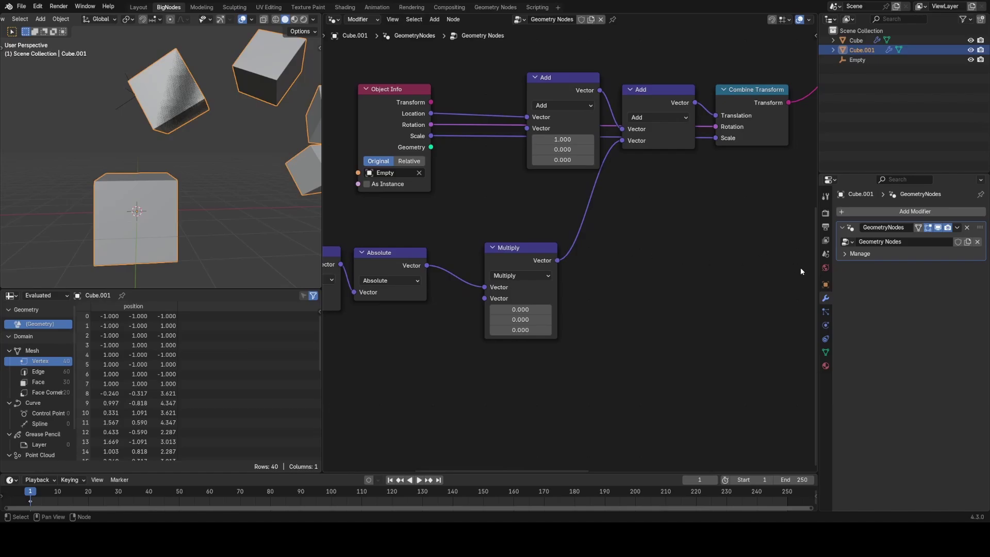
pyautogui.moveTo(173, 168); pyautogui.dragTo(235, 171, button='middle')
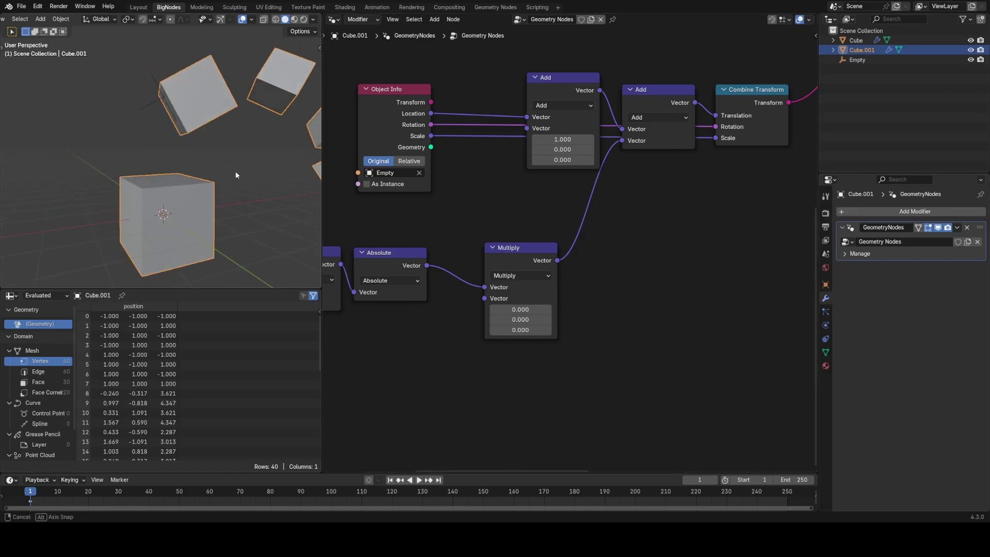
# Enable Relative Offset on the original Cube's Array modifier
pyautogui.scroll(-3, 230, 178)
pyautogui.click(856, 39)
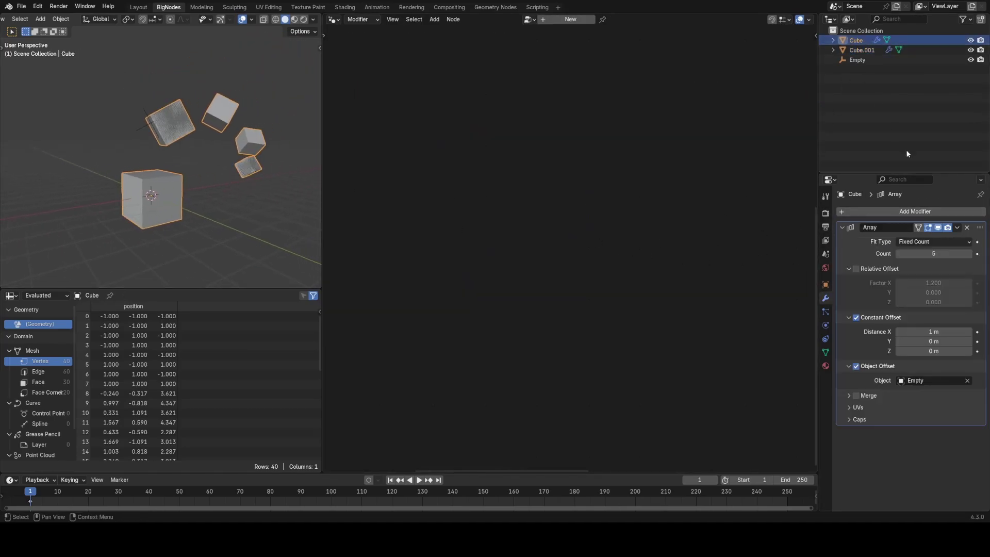
pyautogui.click(856, 269)
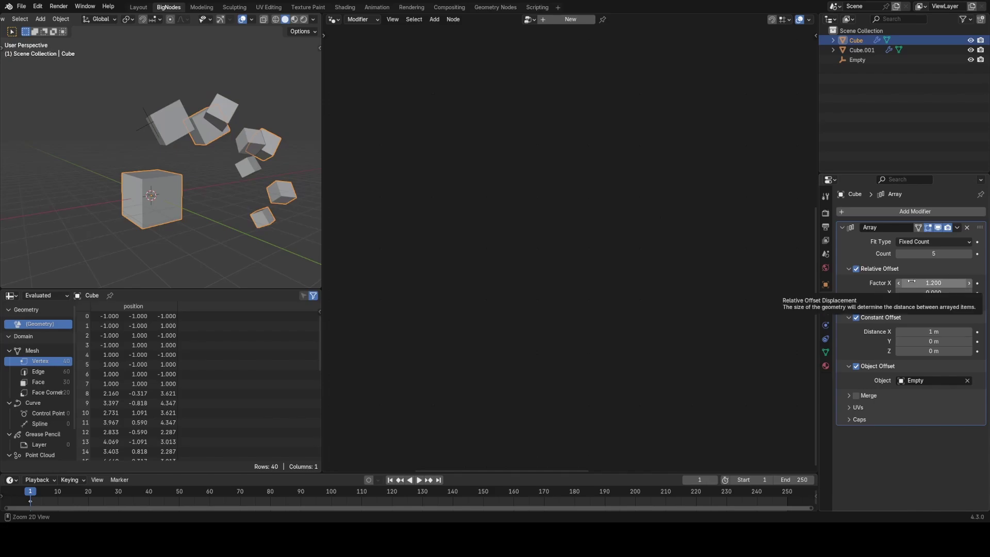
# Set the X value of the Multiply node's second vector to 1.2 in Cube.001's node tree
pyautogui.moveTo(279, 192); pyautogui.dragTo(239, 190, button='middle')
pyautogui.scroll(1, 239, 191)
pyautogui.click(255, 171)
pyautogui.moveTo(494, 253); pyautogui.dragTo(505, 245, button='middle')
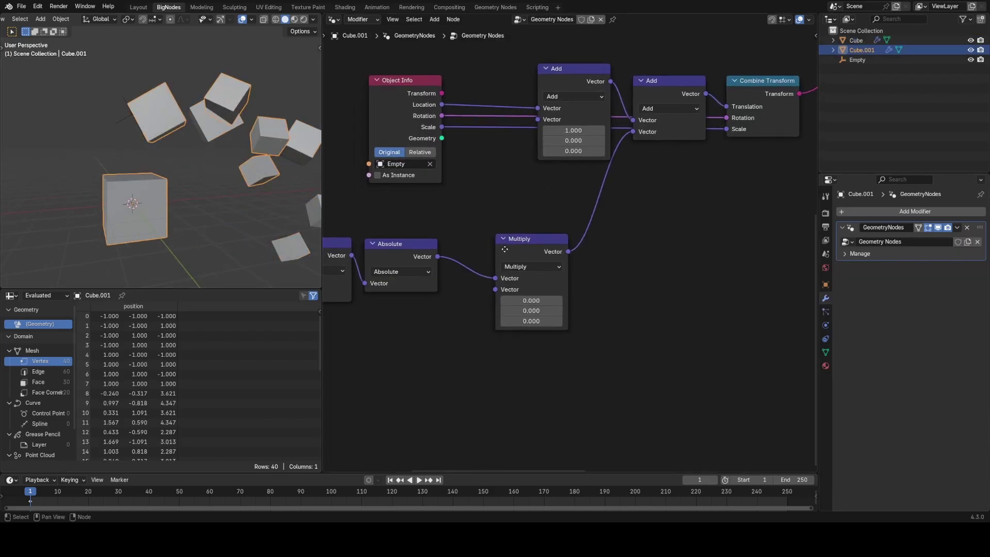
pyautogui.moveTo(521, 302); pyautogui.dragTo(549, 301)
pyautogui.keyDown('shift'); pyautogui.moveTo(284, 208); pyautogui.dragTo(148, 146, button='middle'); pyautogui.keyUp('shift')
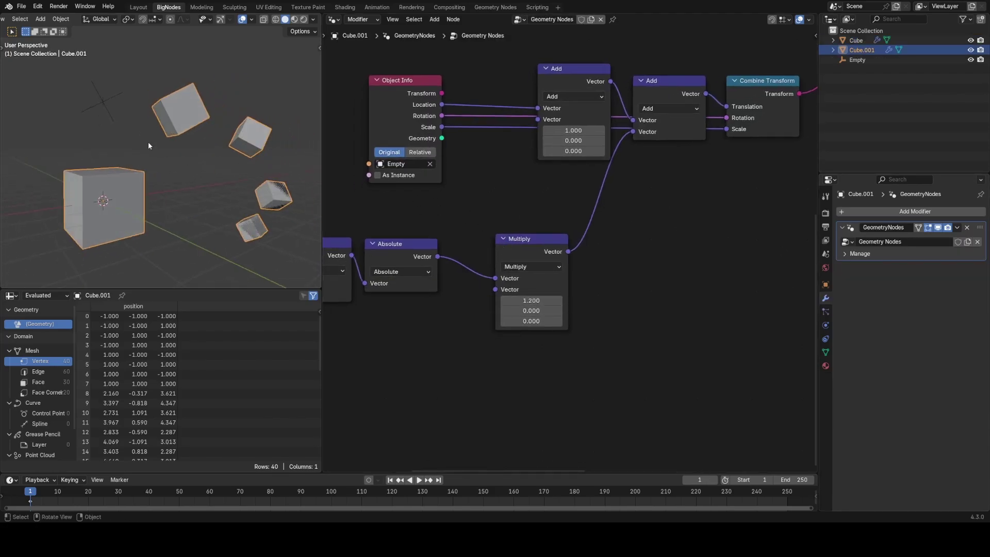
# Select the original Cube and expand the UVs settings of its Array modifier
pyautogui.click(212, 147)
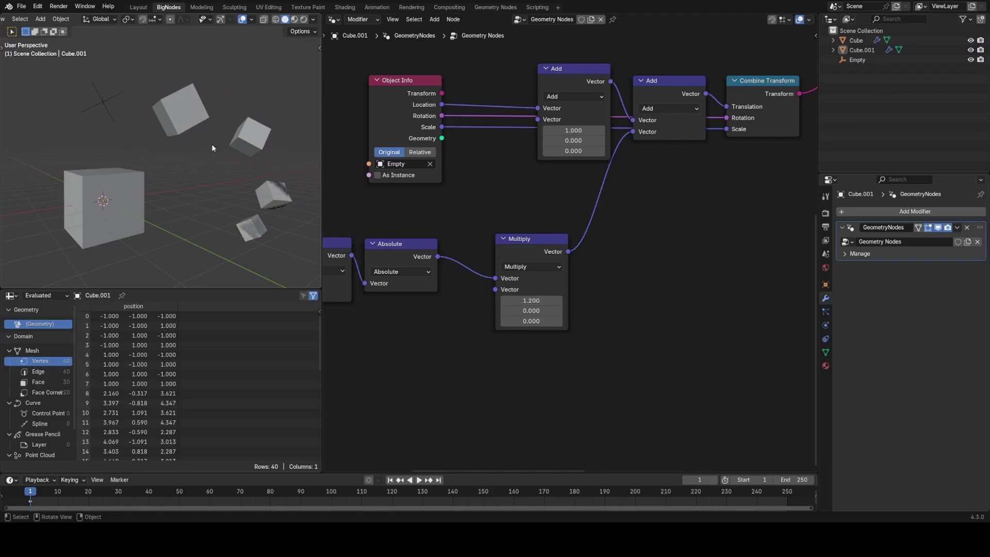
pyautogui.click(241, 135)
pyautogui.click(240, 138)
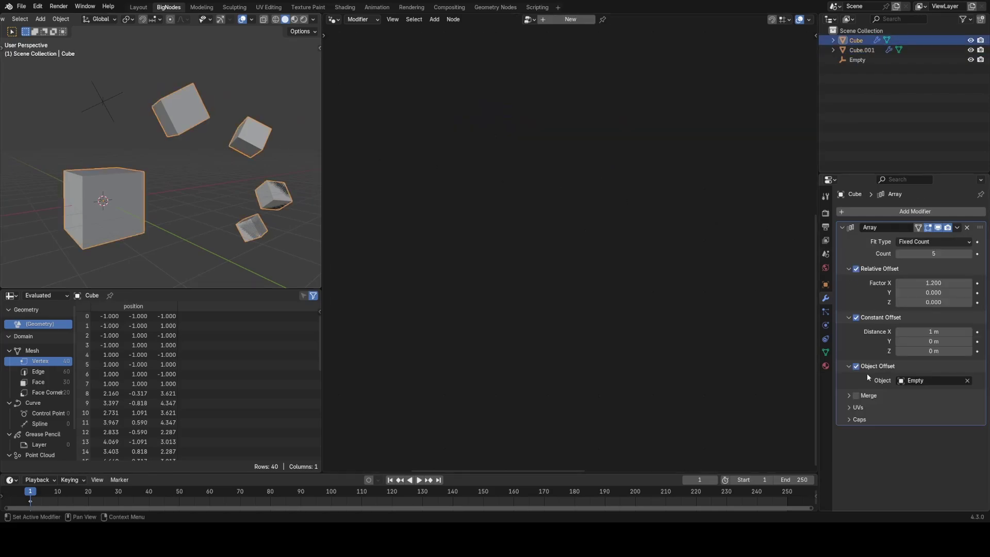
pyautogui.click(858, 408)
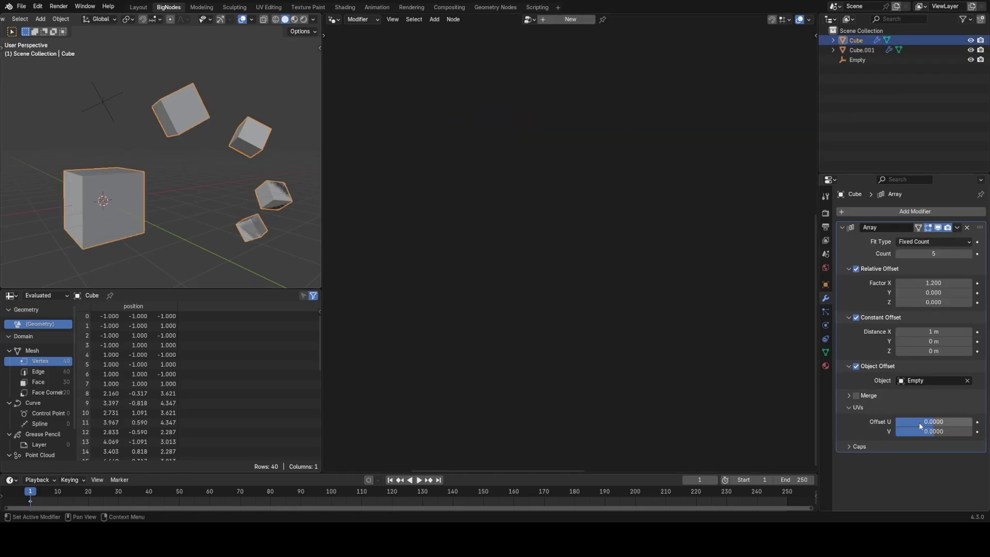
# Select Cube.001 and examine the end of the repeat zone around its Transform Geometry node
pyautogui.click(160, 125)
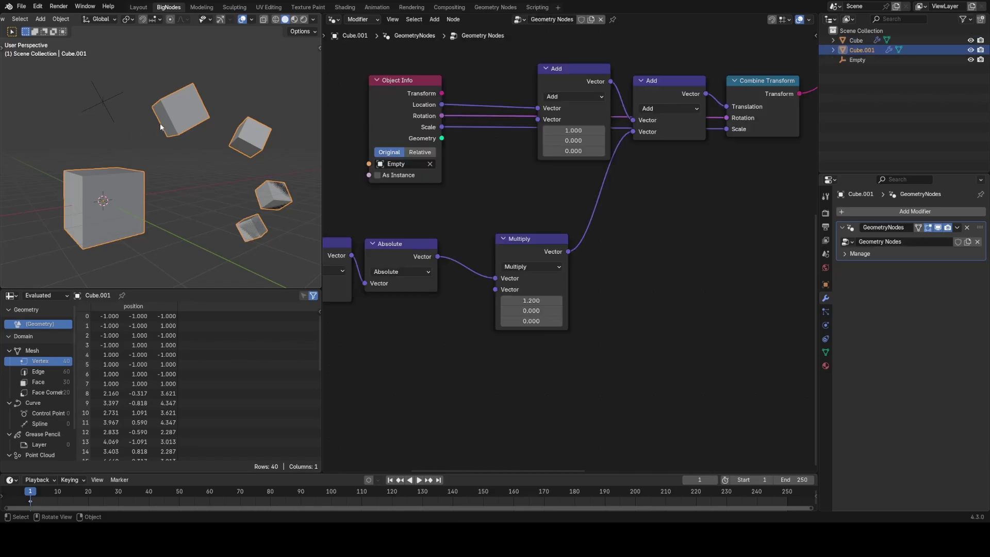
pyautogui.scroll(-6, 573, 243)
pyautogui.moveTo(763, 129); pyautogui.dragTo(570, 252, button='middle')
pyautogui.scroll(5, 571, 252)
pyautogui.moveTo(666, 206); pyautogui.dragTo(528, 323, button='middle')
pyautogui.scroll(3, 568, 232)
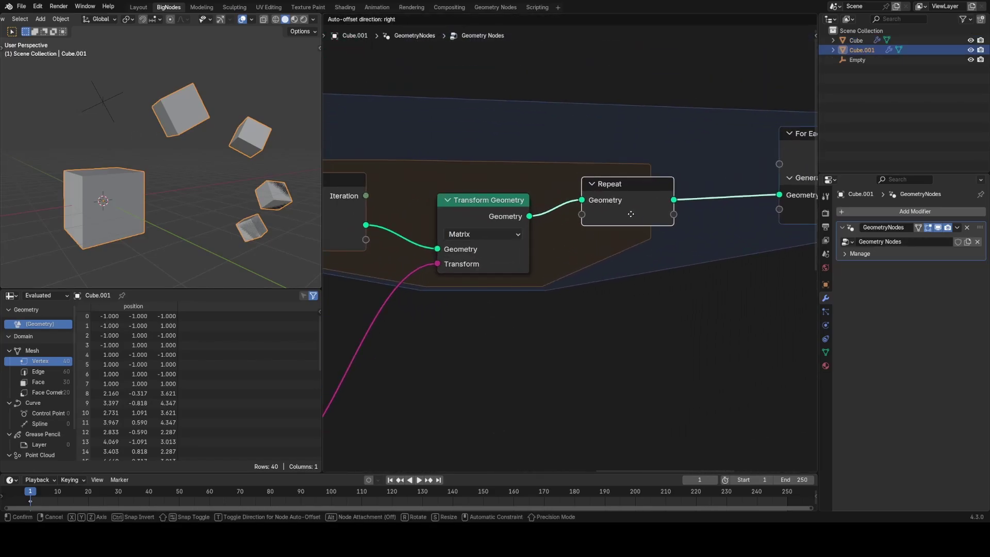
pyautogui.click(625, 221)
pyautogui.scroll(-1, 540, 211)
pyautogui.moveTo(532, 249); pyautogui.dragTo(599, 232, button='middle')
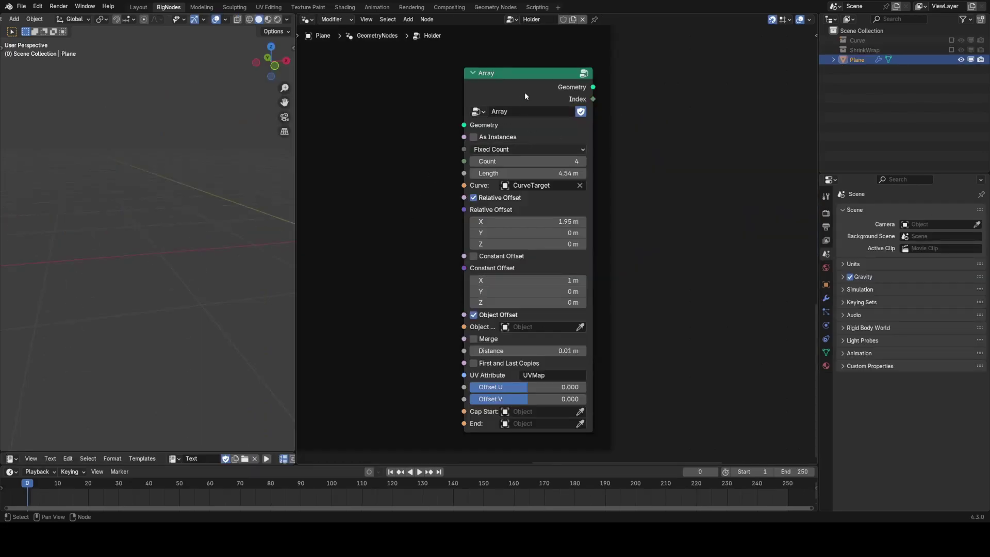
# Add a cube mesh to the scene and clear its location so it sits at the world origin
pyautogui.hotkey('shift', 'a')
pyautogui.moveTo(221, 256)
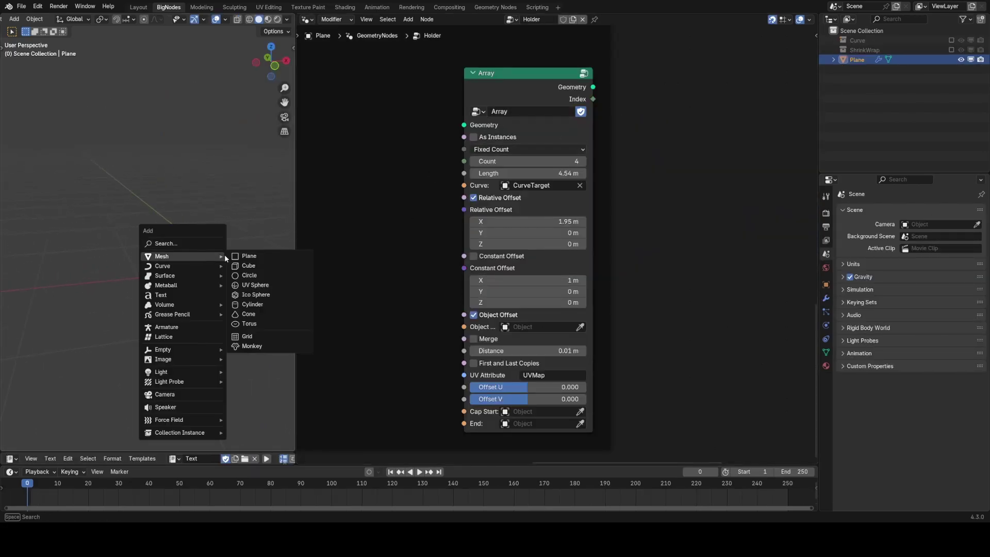
pyautogui.click(250, 265)
pyautogui.hotkey('alt', 'g')
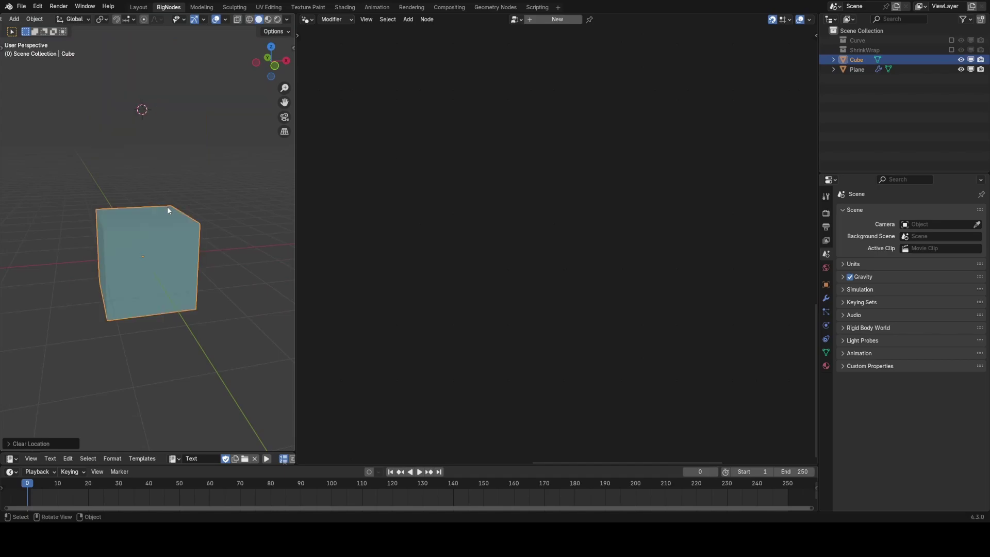
# Add a Geometry Nodes modifier to the cube and assign the existing Array node group to it
pyautogui.click(825, 302)
pyautogui.click(887, 212)
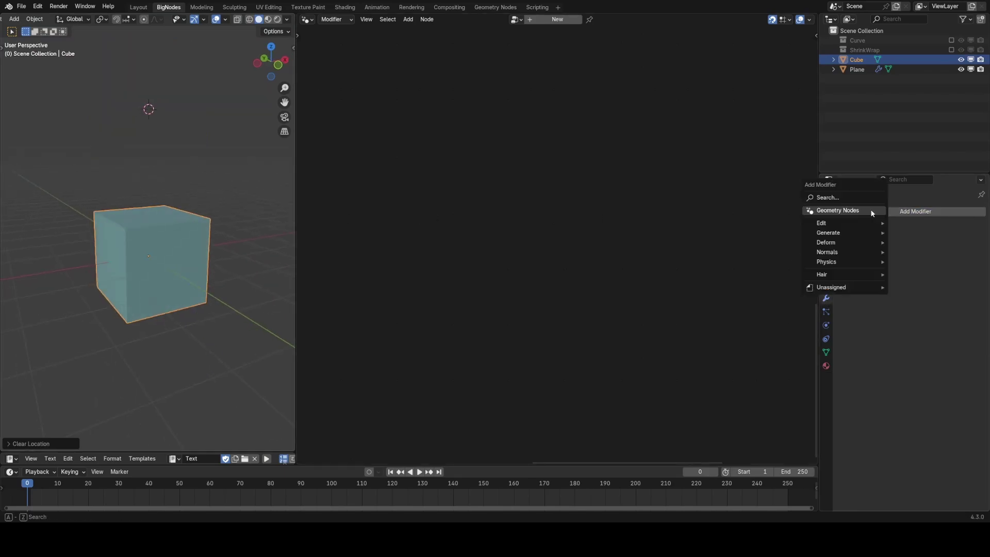
pyautogui.click(866, 210)
pyautogui.click(847, 242)
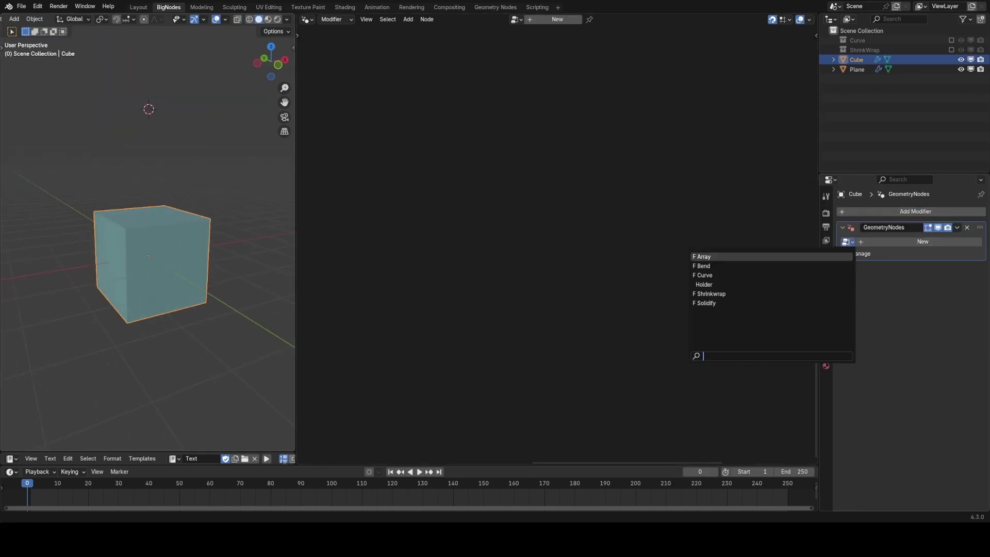
pyautogui.click(787, 256)
# Examine the layout of the Array node group, including its Offsets, Fit Types, Start Cap and End Cap frames
pyautogui.scroll(-3, 893, 275)
pyautogui.scroll(-15, 725, 281)
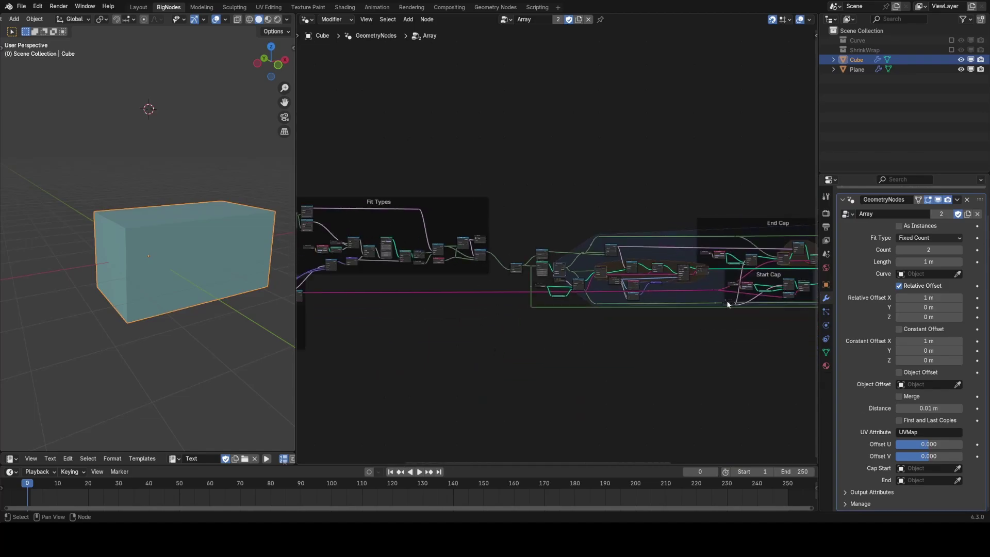
pyautogui.moveTo(727, 304); pyautogui.dragTo(589, 309, button='middle')
pyautogui.scroll(-10, 674, 314)
pyautogui.moveTo(451, 290); pyautogui.dragTo(583, 262, button='middle')
pyautogui.scroll(8, 556, 260)
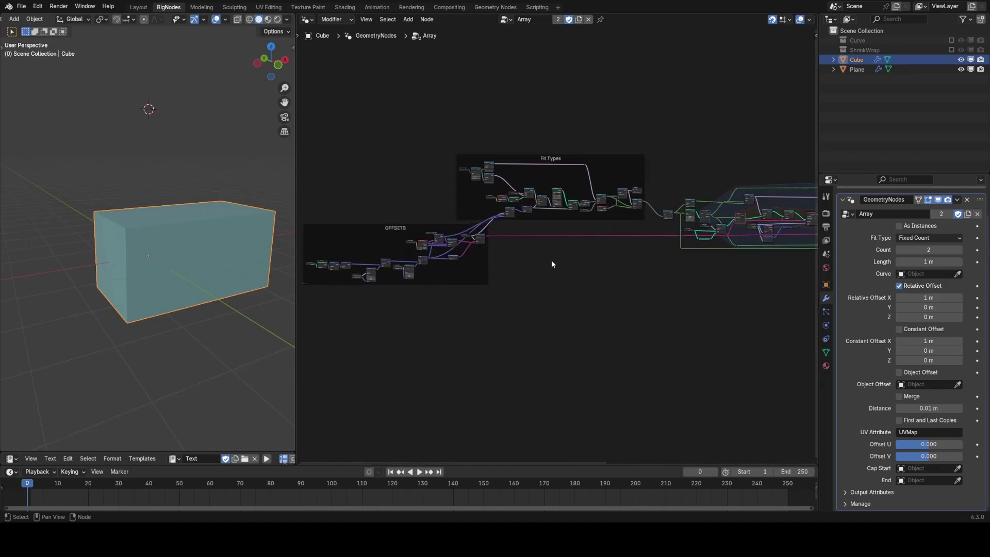
pyautogui.moveTo(648, 265); pyautogui.dragTo(539, 272, button='middle')
pyautogui.scroll(3, 543, 274)
pyautogui.moveTo(698, 269); pyautogui.dragTo(497, 321, button='middle')
pyautogui.moveTo(412, 340); pyautogui.dragTo(731, 190)
pyautogui.click(599, 339)
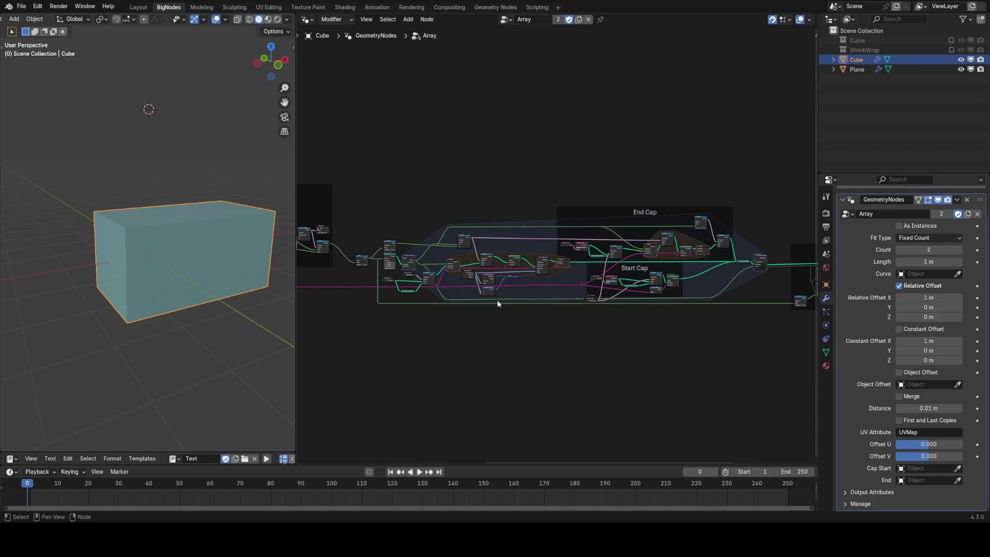
pyautogui.moveTo(464, 301); pyautogui.dragTo(543, 299, button='middle')
pyautogui.scroll(4, 544, 298)
pyautogui.moveTo(483, 311); pyautogui.dragTo(662, 311, button='middle')
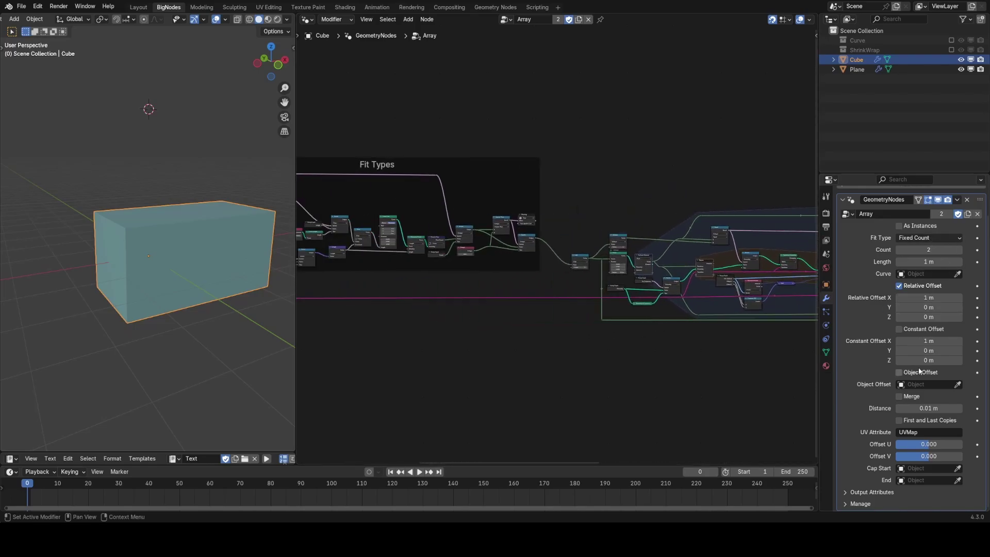
pyautogui.scroll(4, 574, 301)
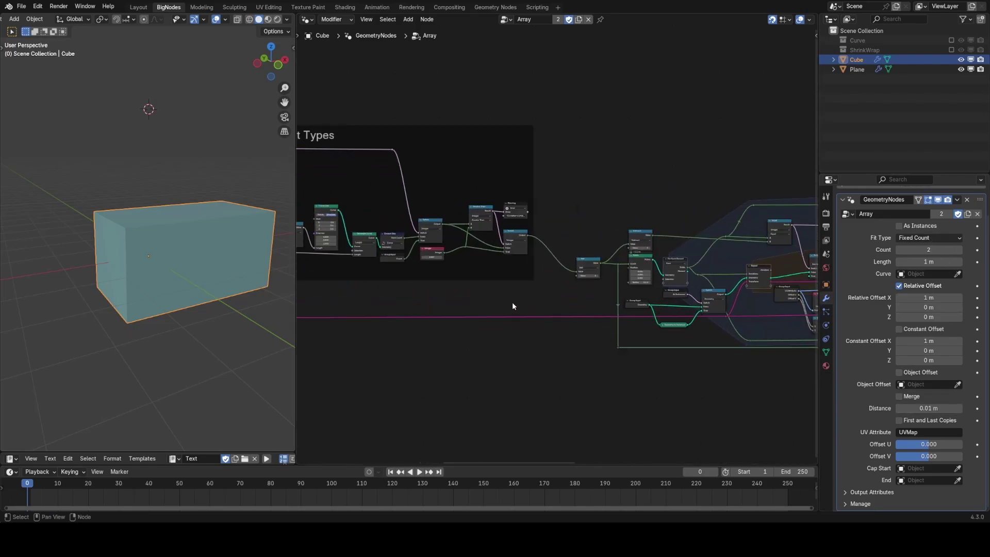
pyautogui.moveTo(401, 303); pyautogui.dragTo(647, 304, button='middle')
pyautogui.scroll(2, 474, 259)
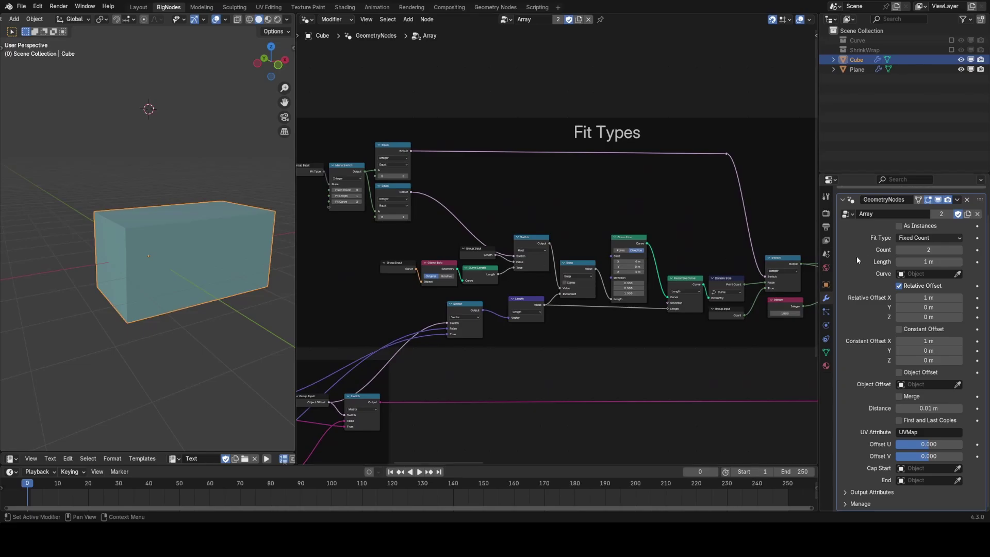
# Set the array's Fit Type to Fit Length, with a length of about 5.21 m and a relative X offset of about 1.29 m
pyautogui.click(918, 238)
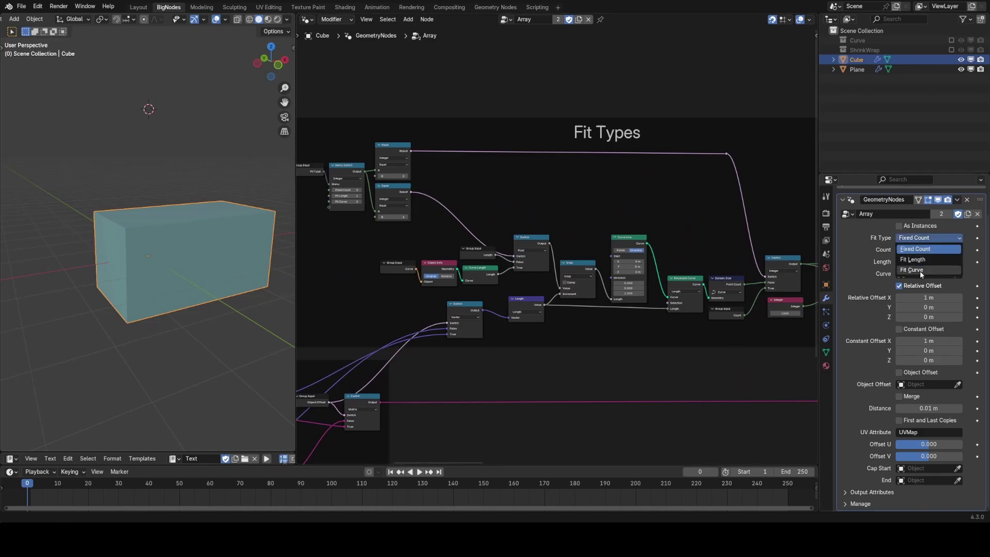
pyautogui.click(914, 260)
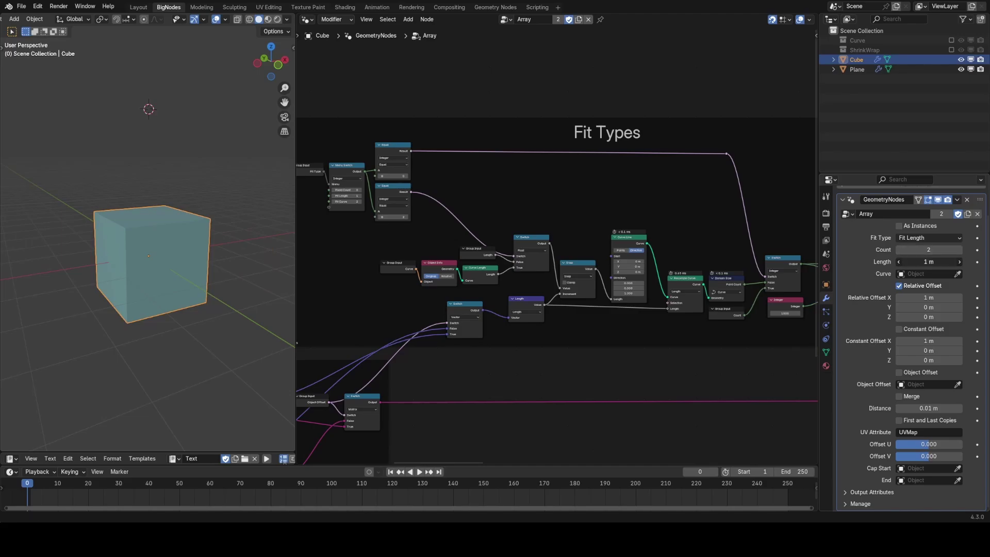
pyautogui.moveTo(926, 262); pyautogui.dragTo(955, 261)
pyautogui.scroll(-5, 178, 220)
pyautogui.moveTo(178, 220); pyautogui.dragTo(178, 227, button='middle')
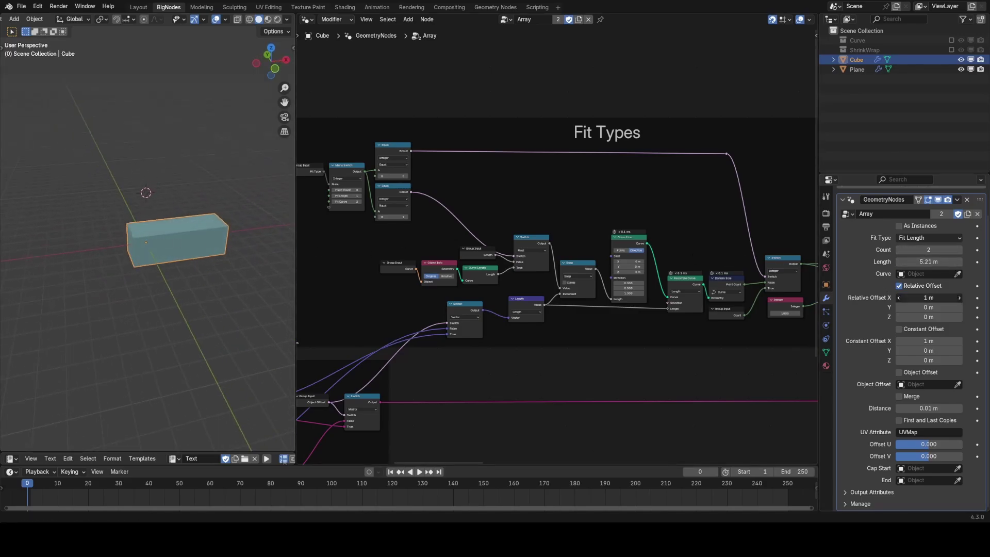
pyautogui.moveTo(929, 297); pyautogui.dragTo(946, 297)
# Try the Fit Curve type with the object Curve as its target, clear the target and restore Fit Length
pyautogui.moveTo(742, 294); pyautogui.dragTo(635, 258, button='middle')
pyautogui.click(935, 238)
pyautogui.click(912, 272)
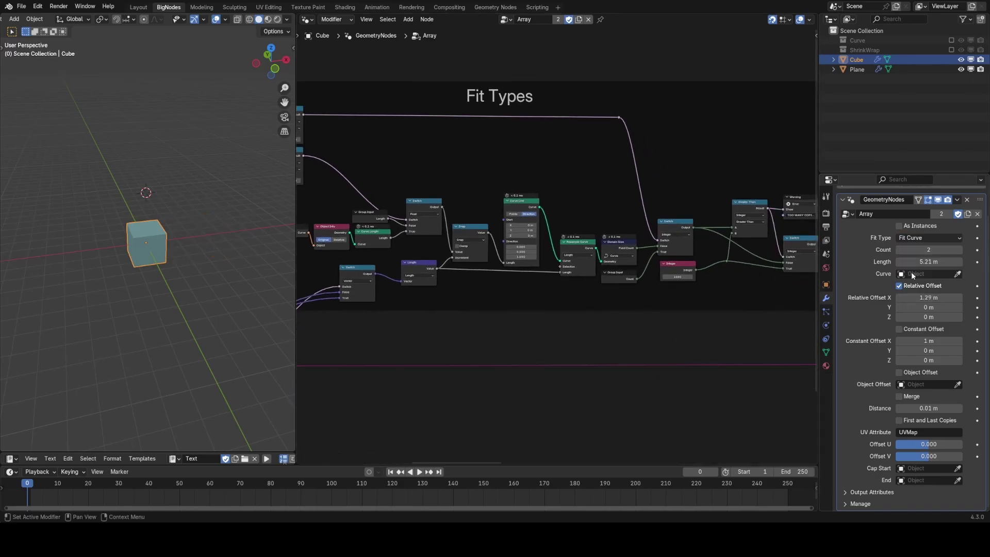
pyautogui.click(911, 273)
pyautogui.click(847, 298)
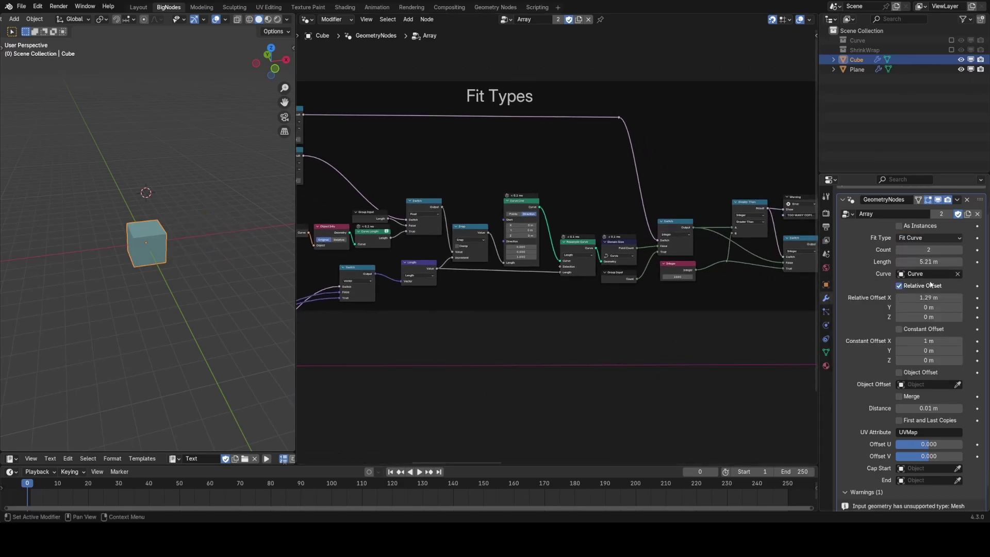
pyautogui.click(958, 274)
pyautogui.click(934, 238)
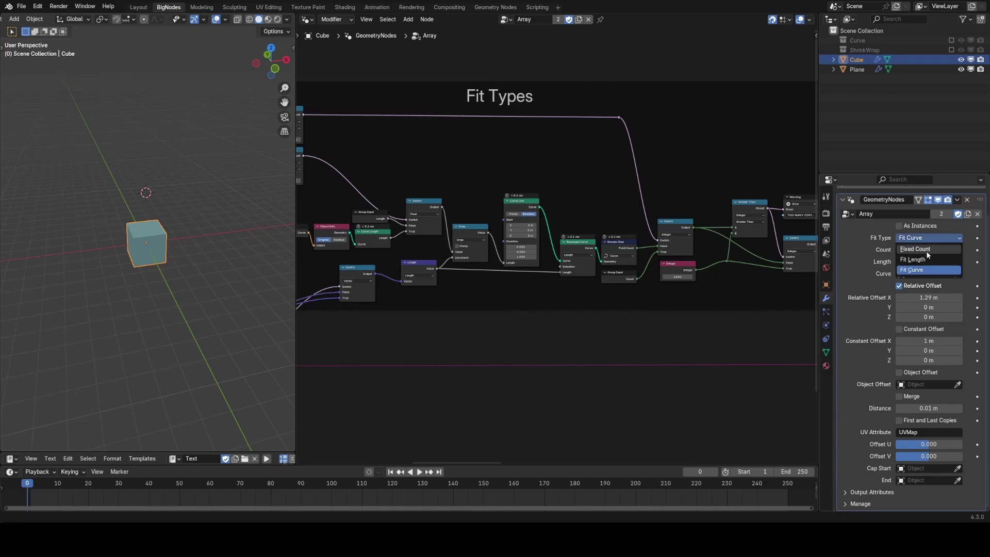
pyautogui.click(926, 257)
# Switch the array's Constant Offset on and back off
pyautogui.click(915, 330)
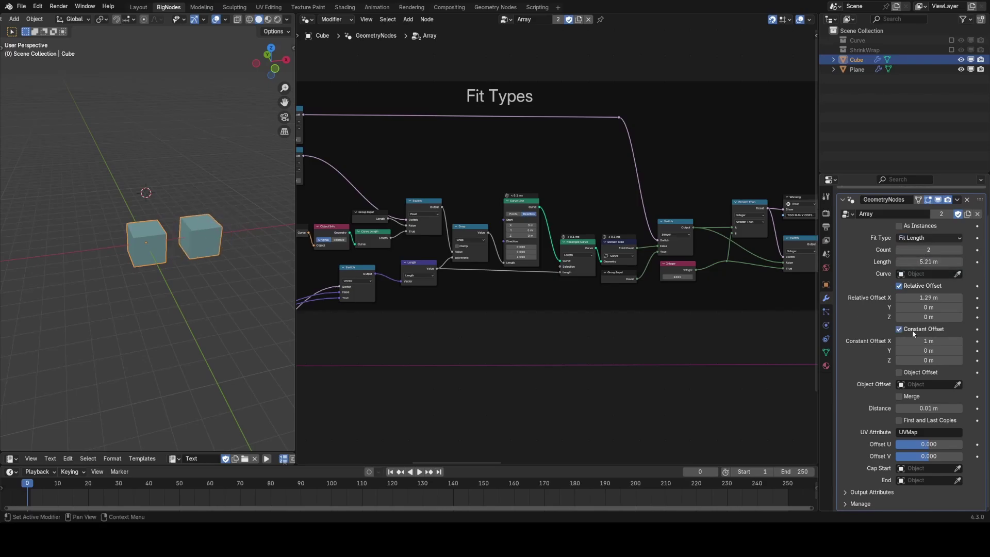
pyautogui.click(912, 330)
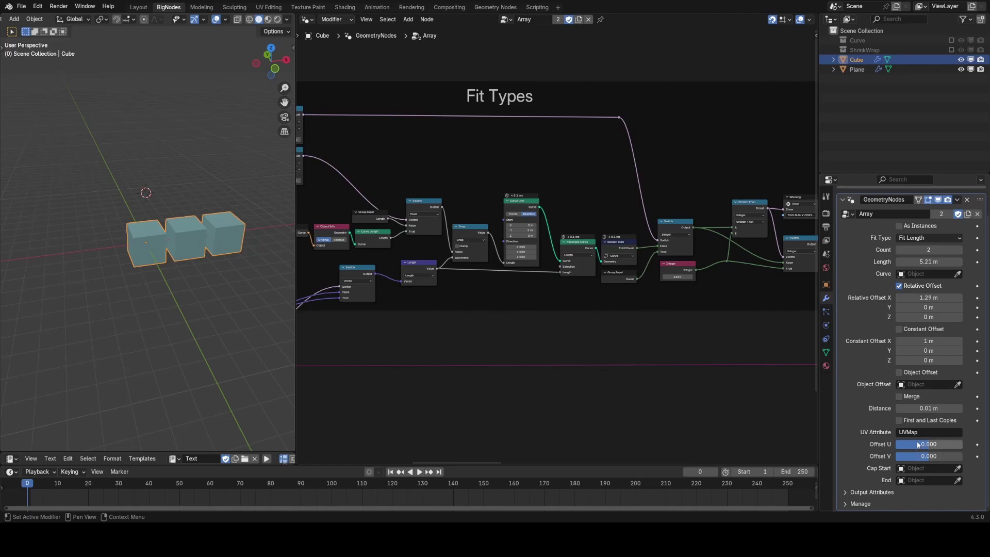
# Examine the rest of the Array node group, focusing on the Merge frame and the Start Cap and End Cap sections
pyautogui.moveTo(416, 310); pyautogui.dragTo(675, 264, button='middle')
pyautogui.scroll(-10, 606, 277)
pyautogui.moveTo(388, 323)
pyautogui.mouseDown(button='middle')
pyautogui.moveTo(626, 292)
pyautogui.moveTo(403, 323)
pyautogui.mouseUp(button='middle')
pyautogui.moveTo(700, 315); pyautogui.dragTo(454, 323, button='middle')
pyautogui.moveTo(717, 341); pyautogui.dragTo(459, 334, button='middle')
pyautogui.moveTo(731, 305); pyautogui.dragTo(549, 295, button='middle')
pyautogui.moveTo(704, 306)
pyautogui.mouseDown(button='middle')
pyautogui.moveTo(503, 333)
pyautogui.moveTo(540, 272)
pyautogui.mouseUp(button='middle')
pyautogui.scroll(10, 511, 337)
pyautogui.scroll(2, 541, 274)
pyautogui.keyDown('ctrl'); pyautogui.hscroll(1, 593, 260); pyautogui.keyUp('ctrl')
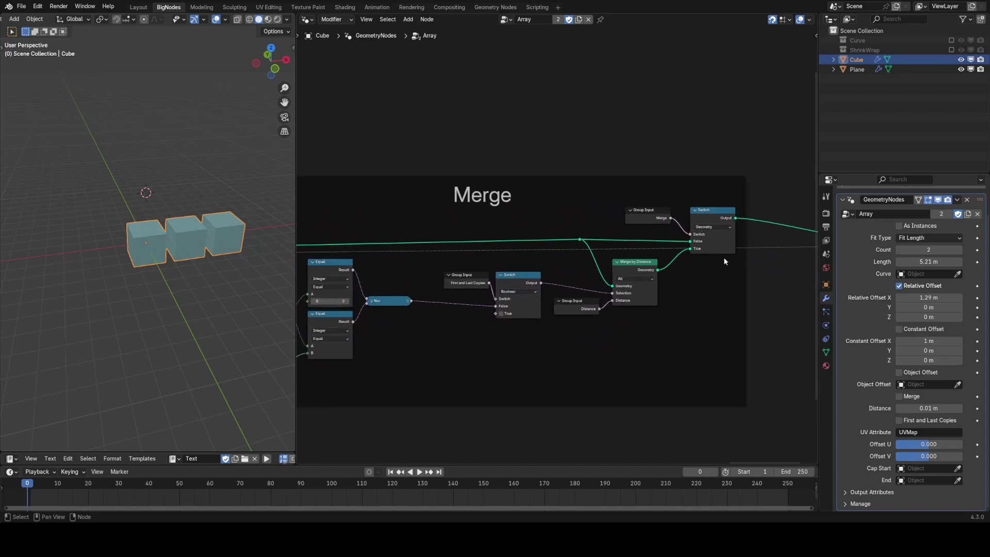
pyautogui.scroll(-7, 724, 260)
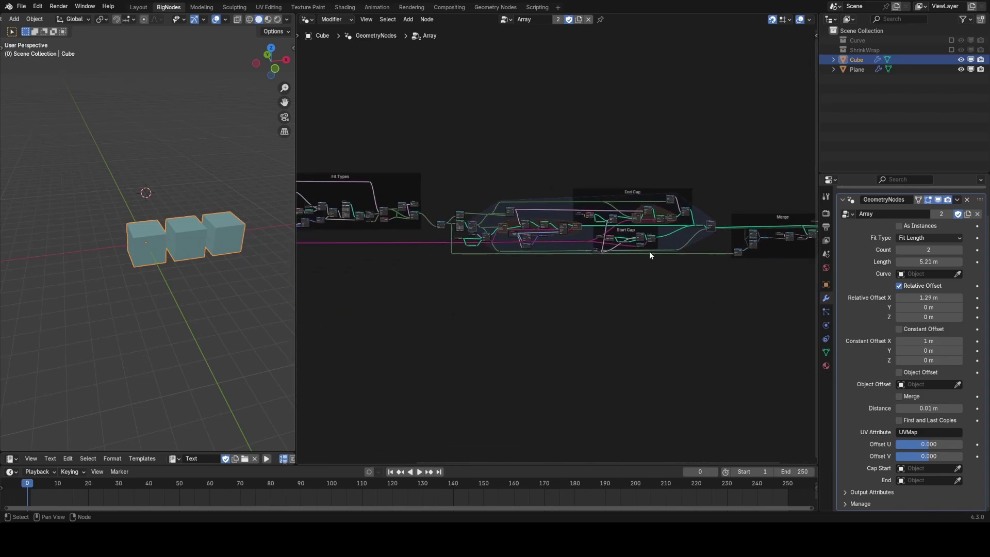
pyautogui.scroll(2, 549, 223)
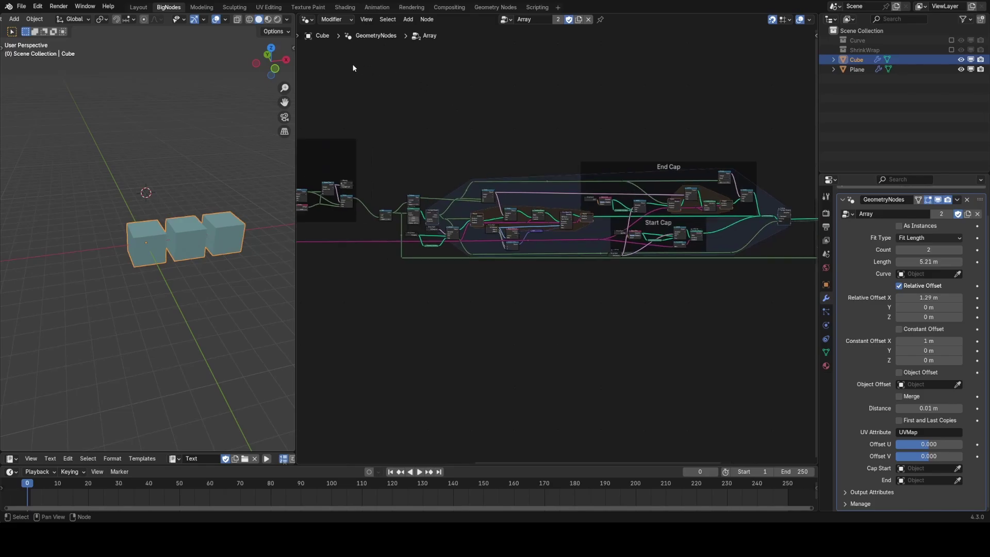
# Select the Plane and bring the Array group node in its Holder node tree into view for inspection
pyautogui.click(857, 69)
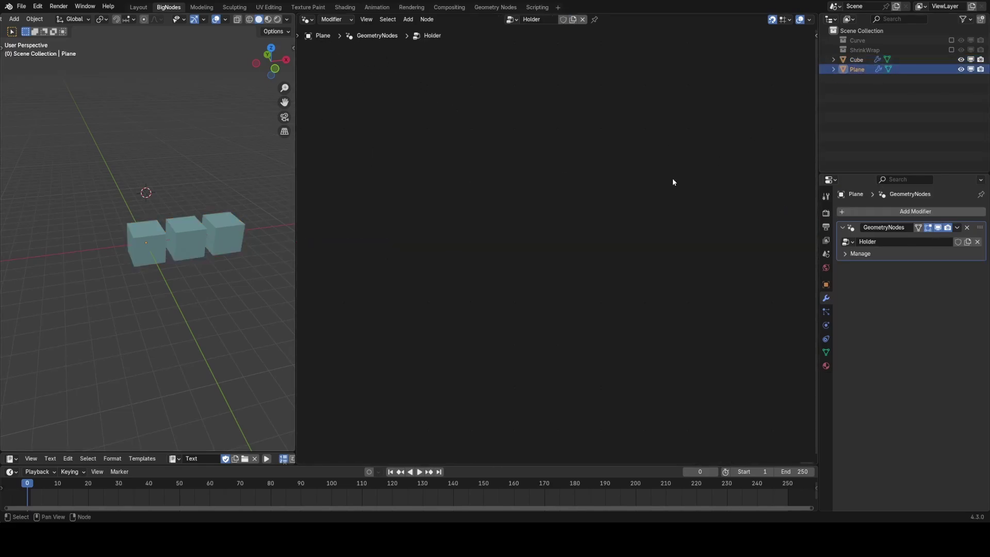
pyautogui.moveTo(413, 299); pyautogui.dragTo(627, 245, button='middle')
pyautogui.scroll(4, 627, 246)
pyautogui.moveTo(543, 293); pyautogui.dragTo(618, 221, button='middle')
pyautogui.scroll(20, 618, 221)
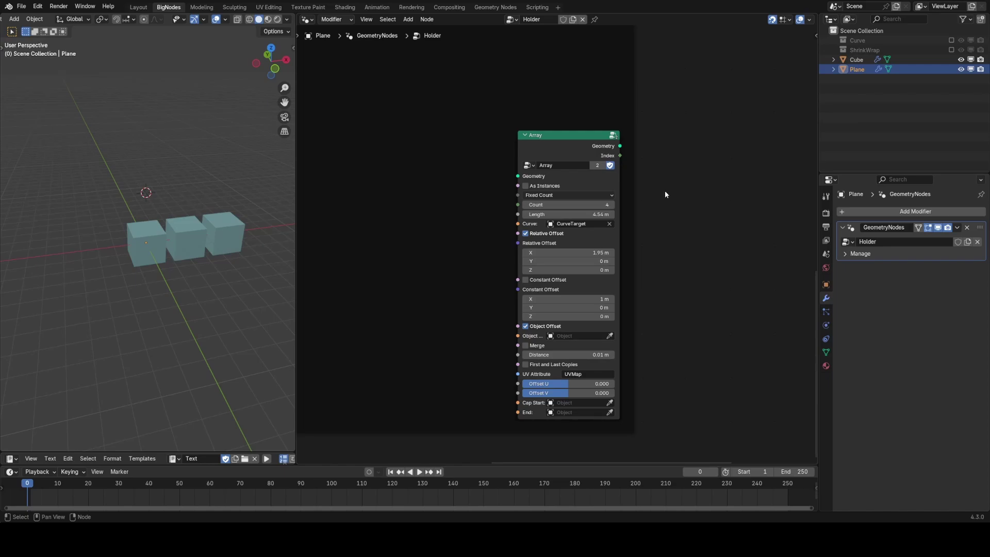
pyautogui.moveTo(649, 221); pyautogui.dragTo(657, 251, button='middle')
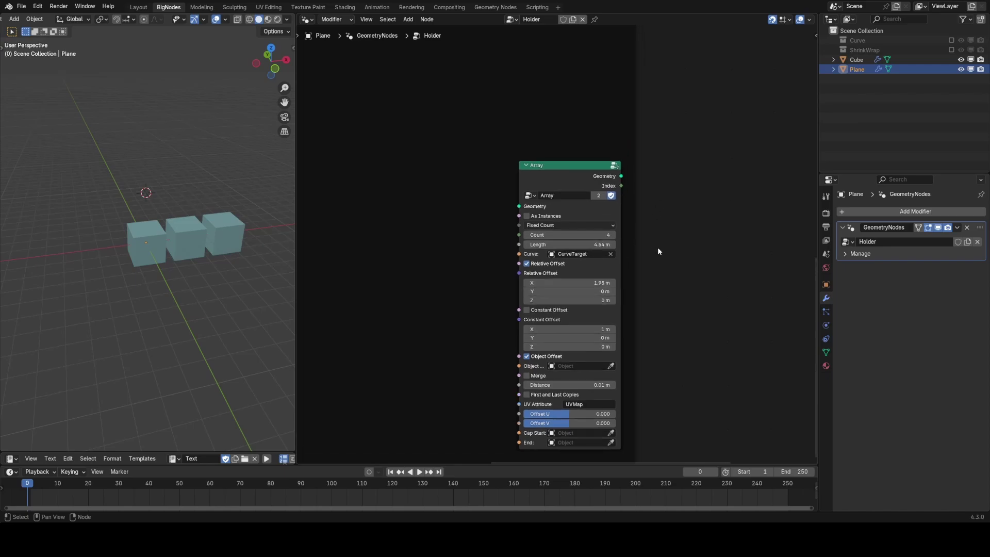